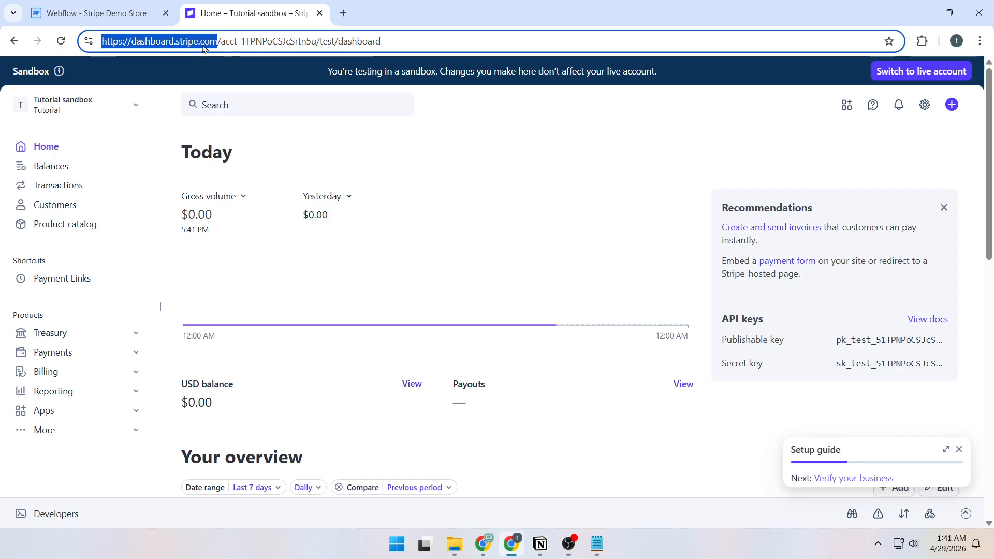
- Highlight the sandbox notice sentence, then clear the selection
{"action": "left_click", "coordinate": [234, 67]}
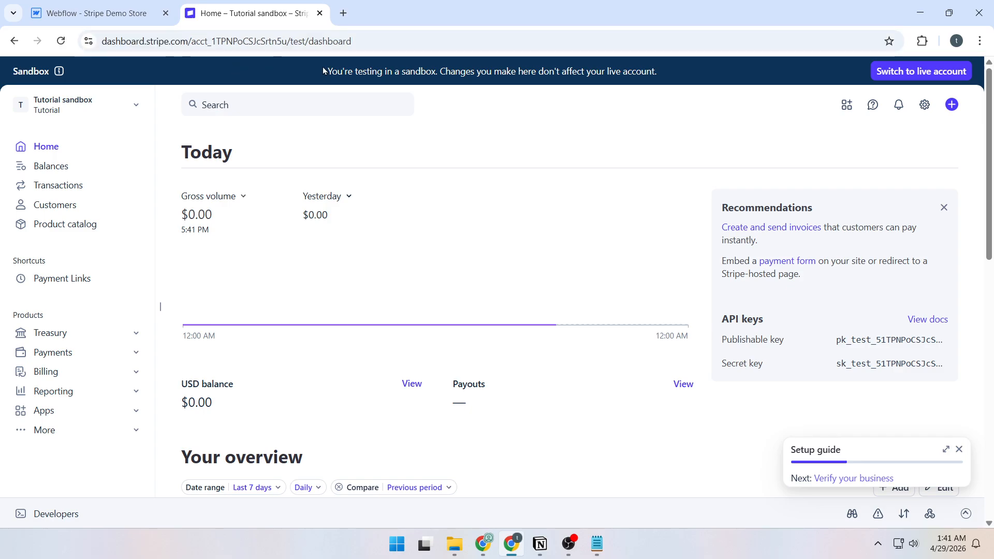
{"action": "left_click_drag", "start_coordinate": [323, 70], "coordinate": [660, 70]}
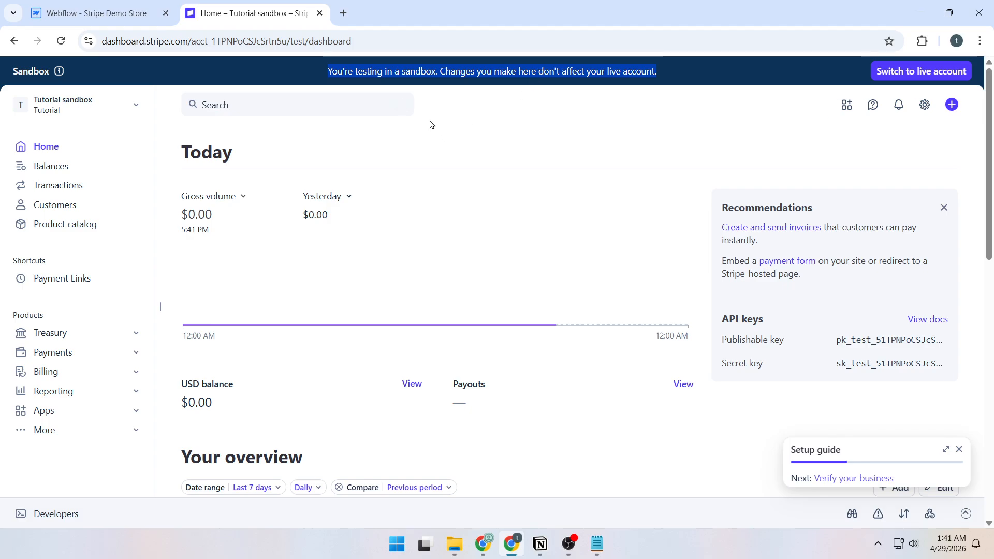
{"action": "left_click", "coordinate": [452, 121]}
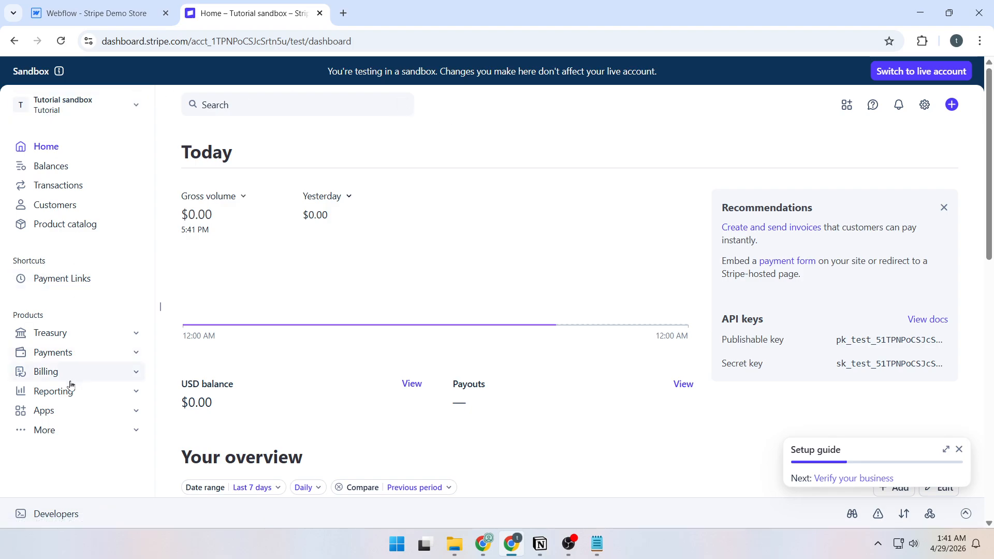
- Start a new test payment link of type Products or subscriptions from the Payment Links page
{"action": "left_click", "coordinate": [72, 357]}
{"action": "left_click", "coordinate": [64, 428]}
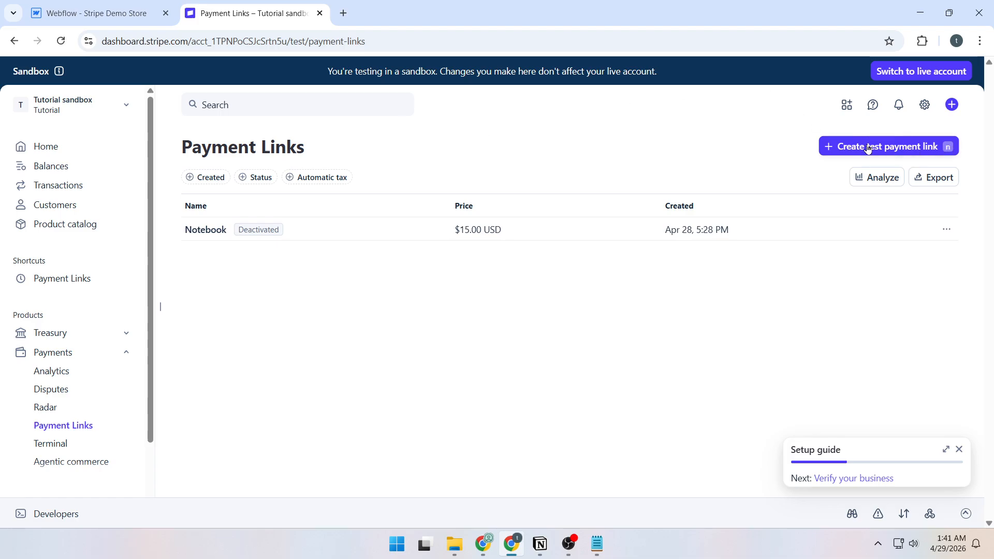
{"action": "left_click", "coordinate": [837, 147]}
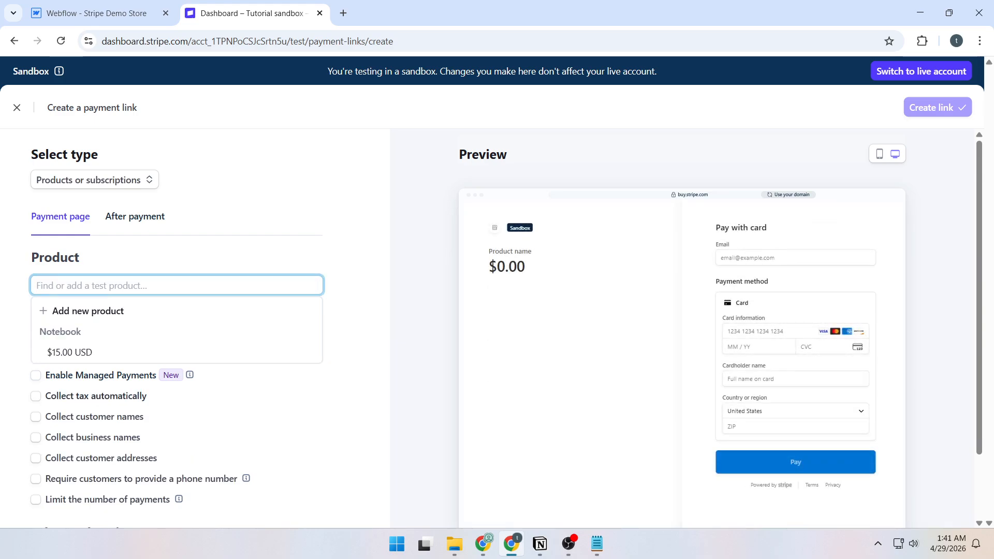
{"action": "left_click", "coordinate": [104, 185]}
{"action": "left_click", "coordinate": [119, 216]}
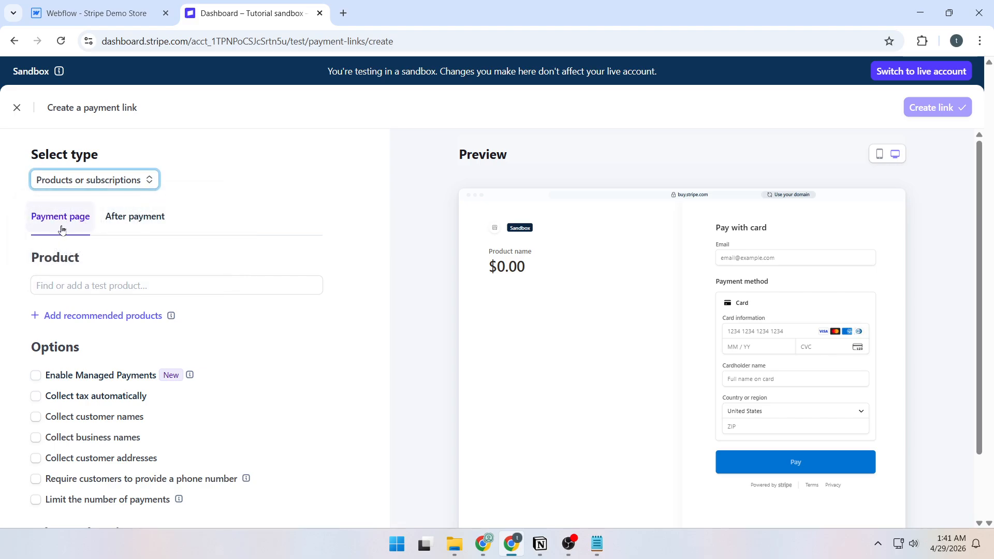
- Add a new one-off product named Notebook priced 15.00 USD to the payment link
{"action": "left_click", "coordinate": [79, 287]}
{"action": "left_click", "coordinate": [83, 310]}
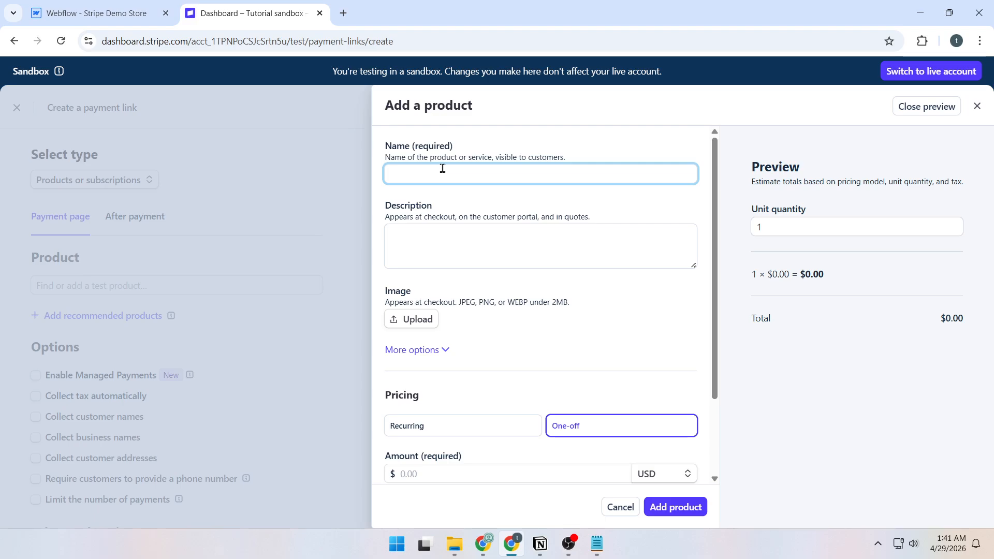
{"action": "type", "text": "Notebook"}
{"action": "scroll", "coordinate": [508, 359], "scroll_direction": "down", "scroll_amount": 2}
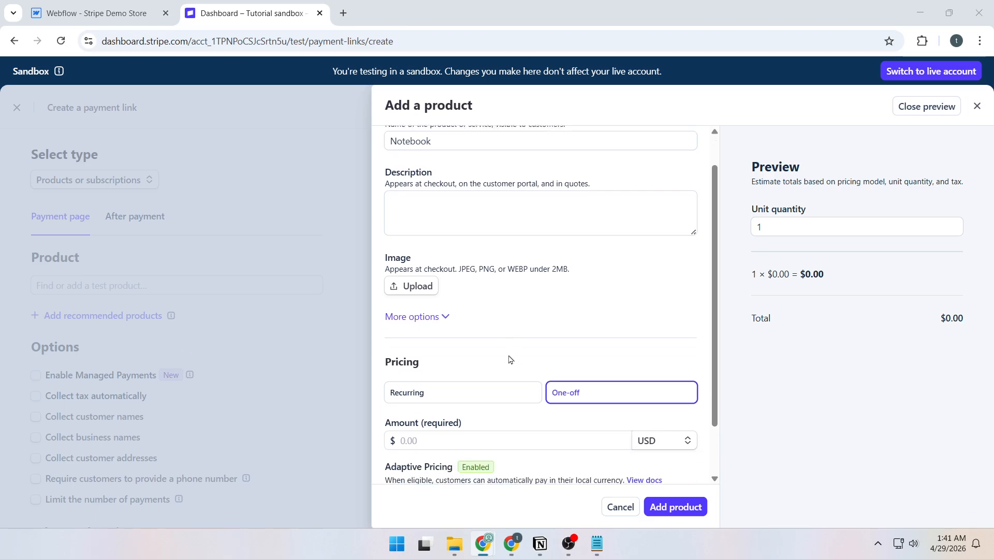
{"action": "scroll", "coordinate": [612, 344], "scroll_direction": "up", "scroll_amount": 2}
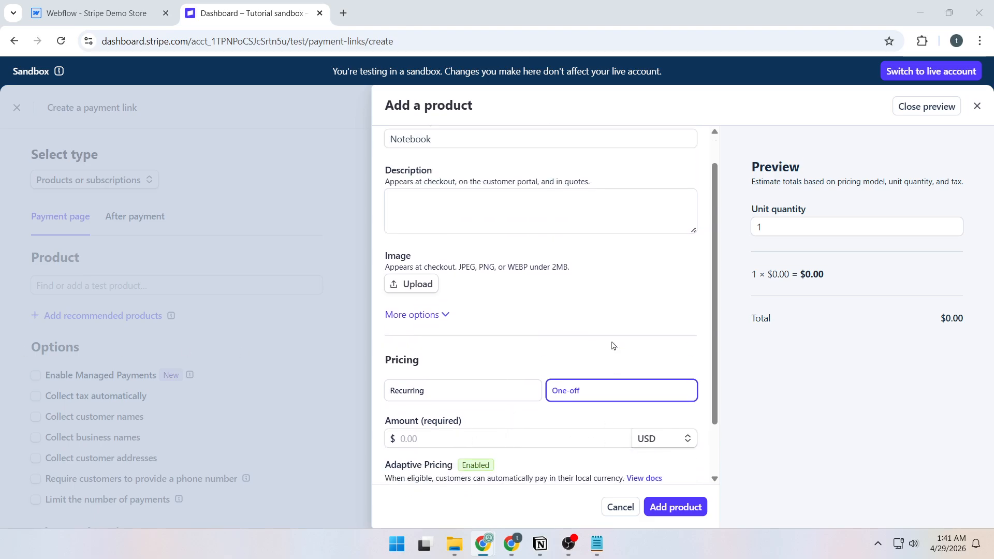
{"action": "scroll", "coordinate": [520, 355], "scroll_direction": "down", "scroll_amount": 2}
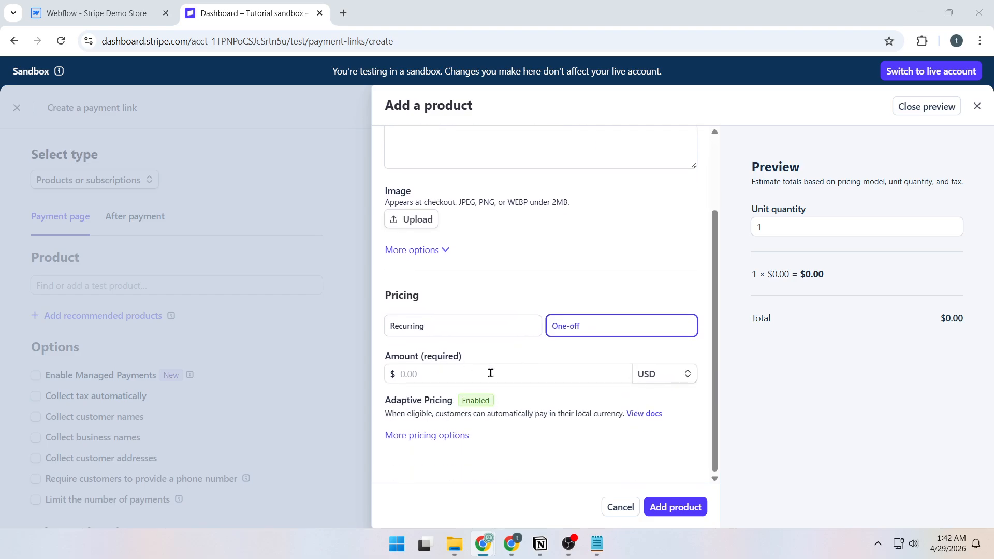
{"action": "left_click", "coordinate": [518, 371]}
{"action": "key", "text": "Down"}
{"action": "key", "text": "Return"}
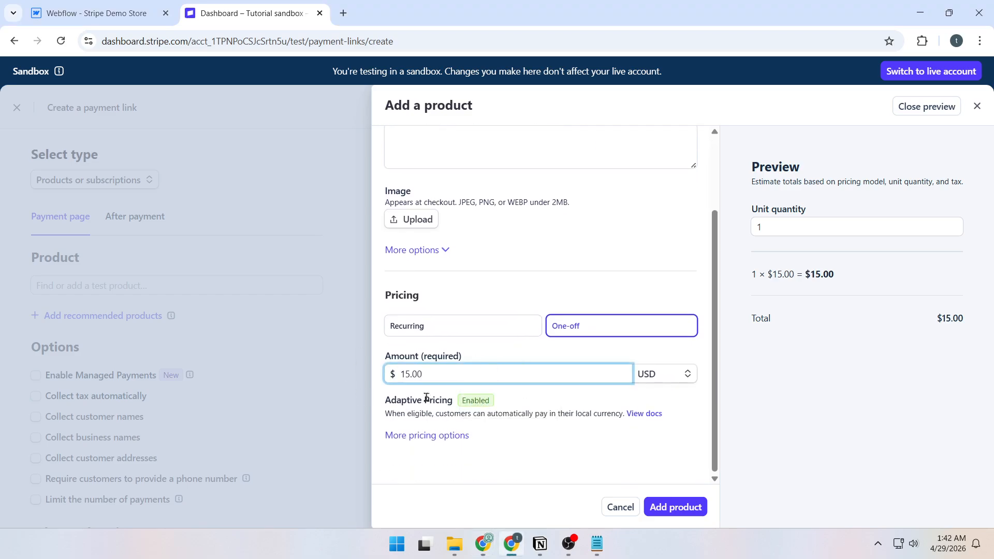
{"action": "left_click", "coordinate": [639, 375]}
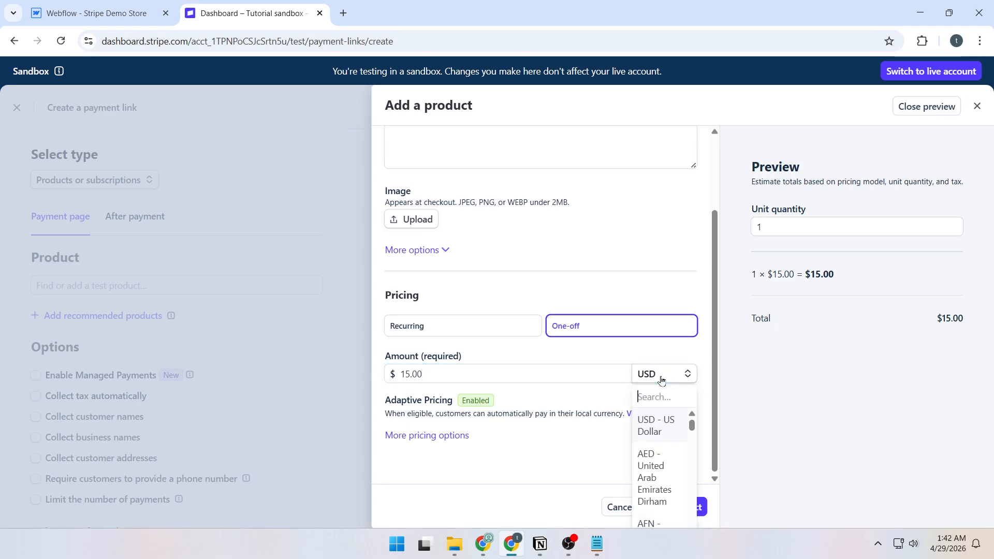
{"action": "key", "text": "Escape"}
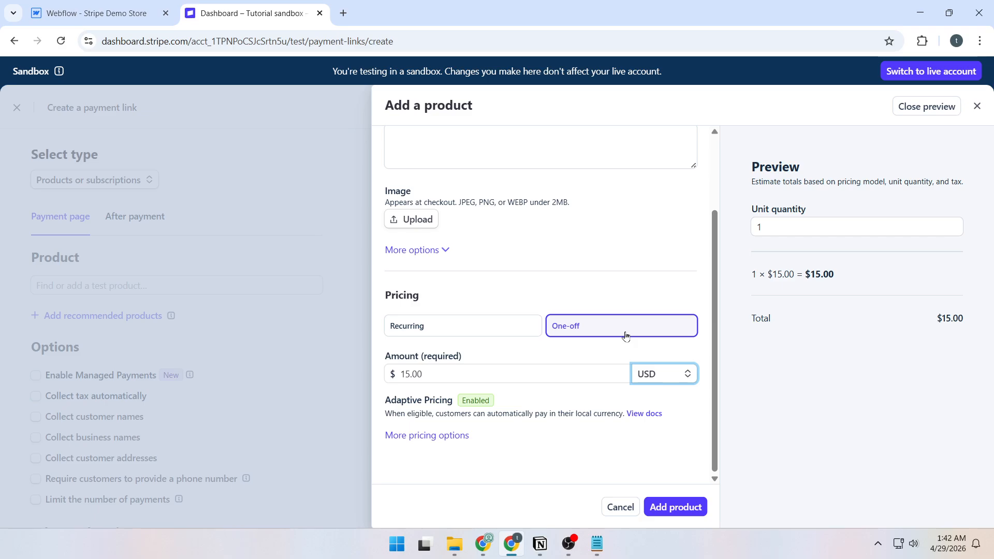
{"action": "left_click", "coordinate": [682, 504]}
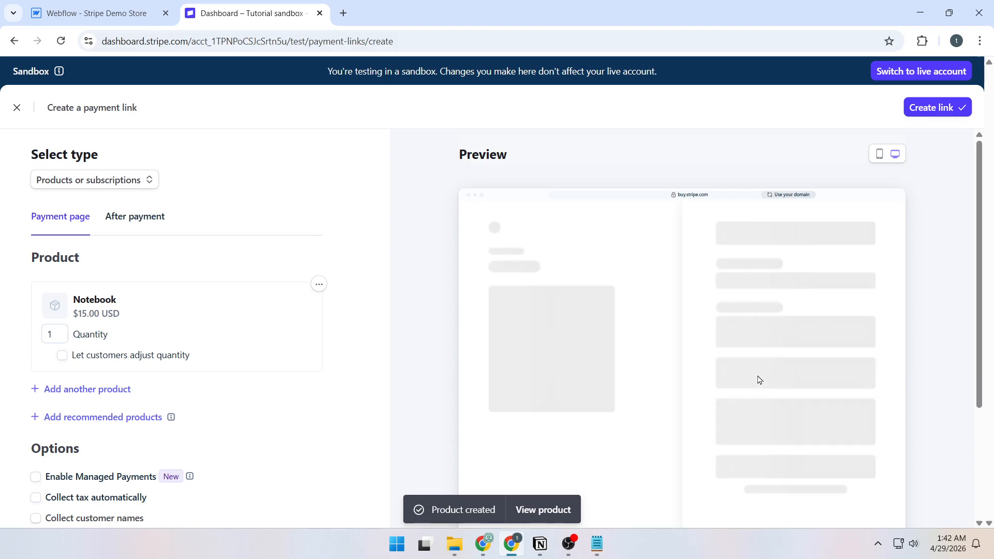
- Create the $15.00 Notebook payment link and copy its test URL
{"action": "left_click", "coordinate": [132, 226]}
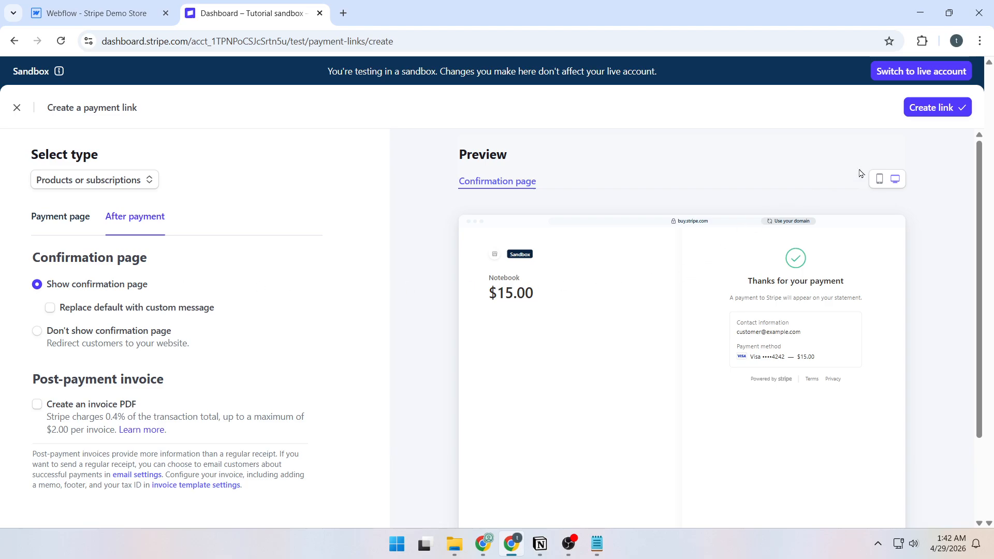
{"action": "left_click", "coordinate": [927, 111]}
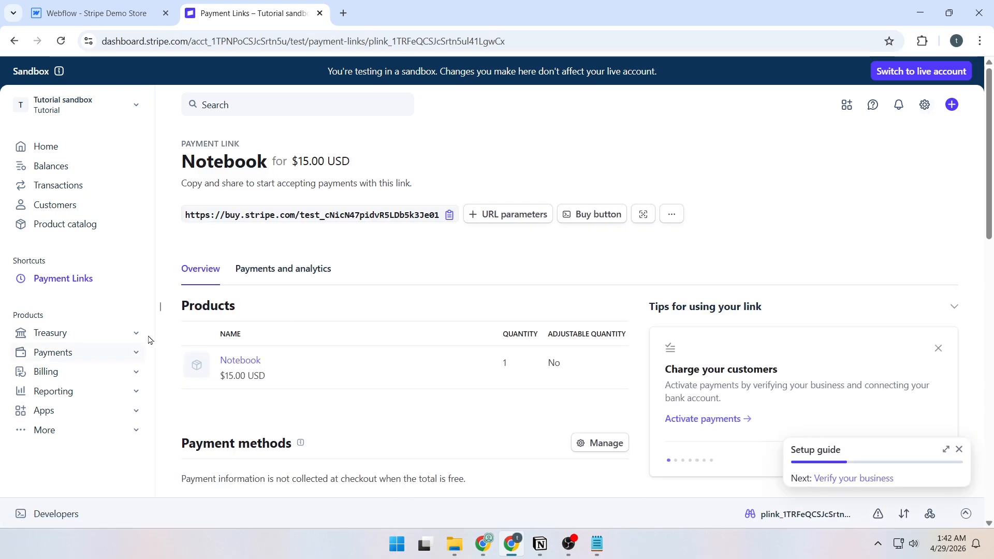
{"action": "left_click", "coordinate": [449, 217]}
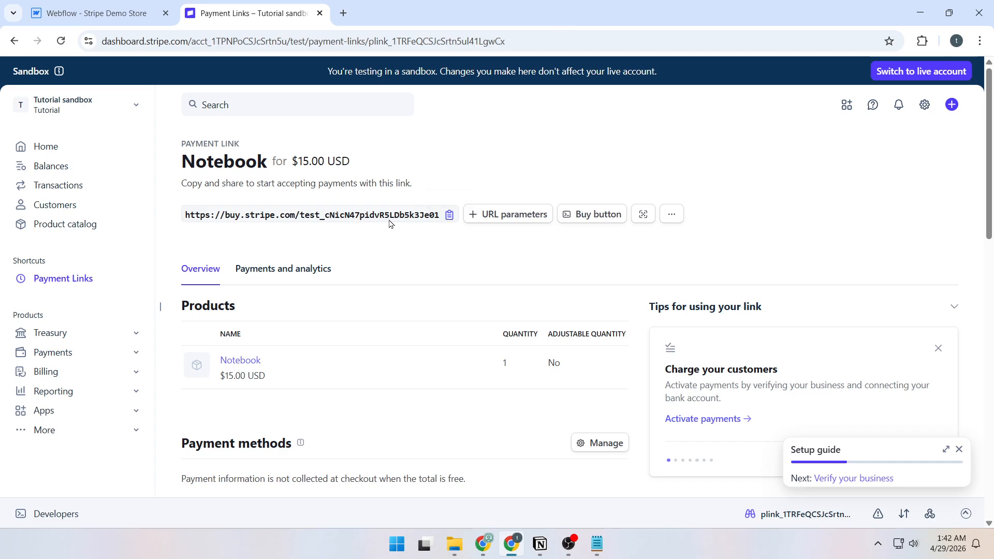
- In Webflow, set the Buy Notebook — $15 button's URL to the Notebook payment link, opening in a new tab
{"action": "left_click", "coordinate": [91, 14]}
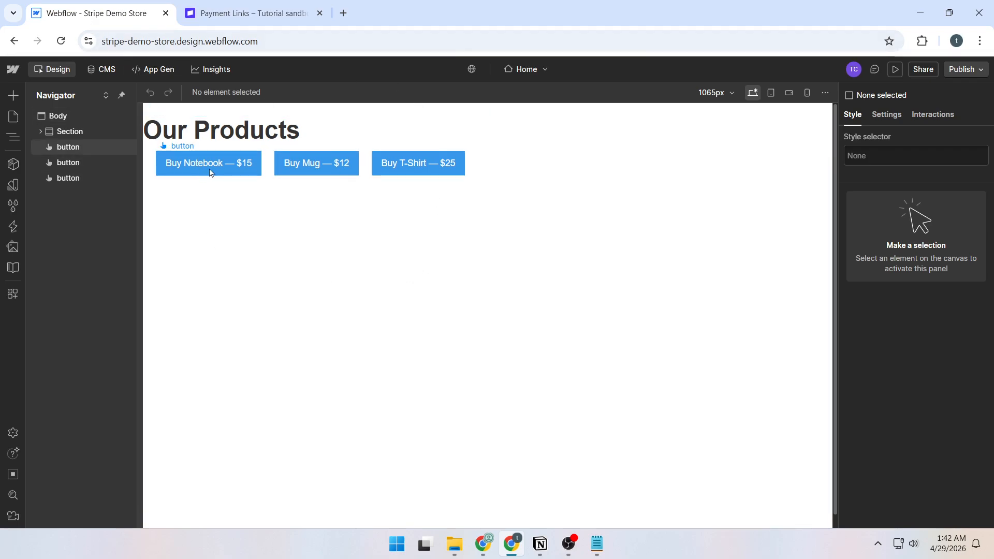
{"action": "left_click", "coordinate": [211, 173]}
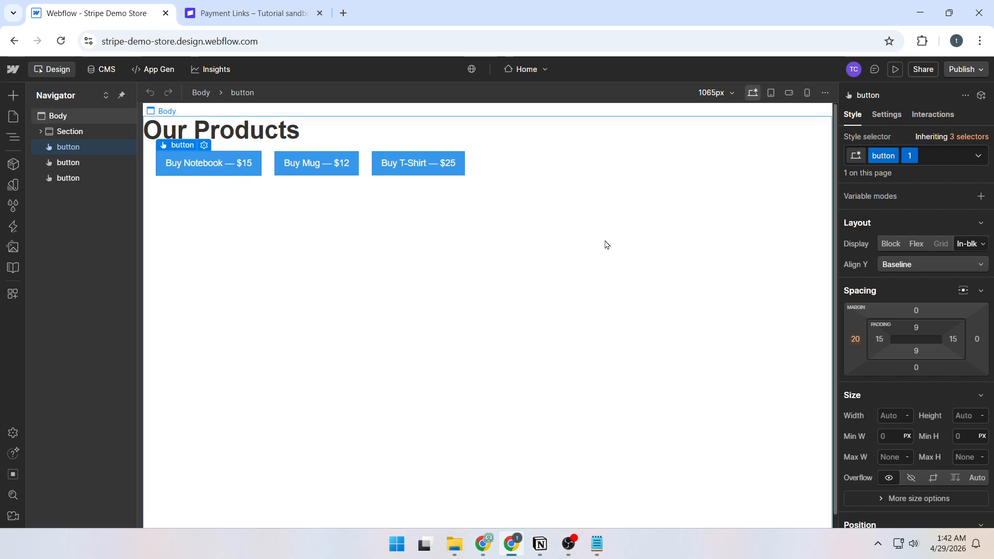
{"action": "left_click", "coordinate": [887, 115]}
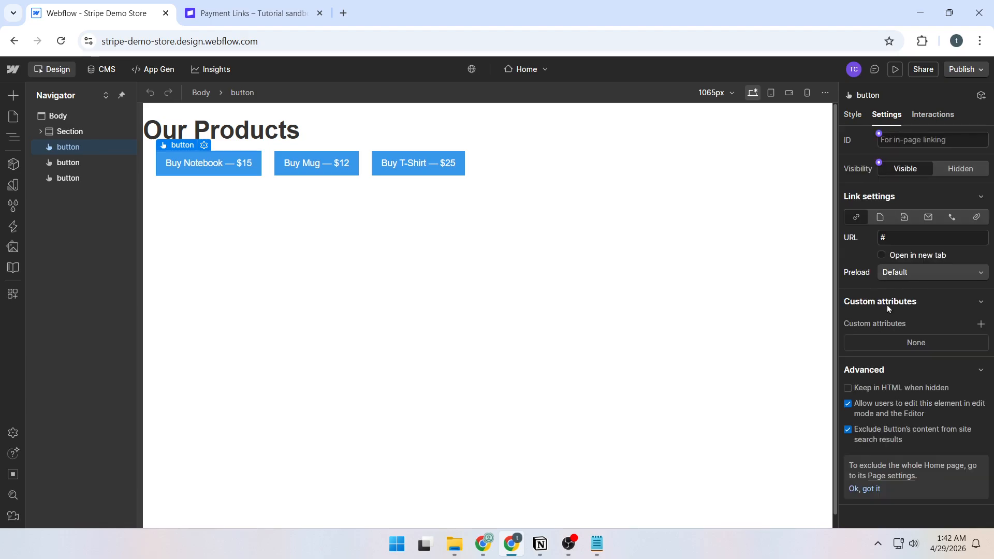
{"action": "left_click", "coordinate": [917, 241]}
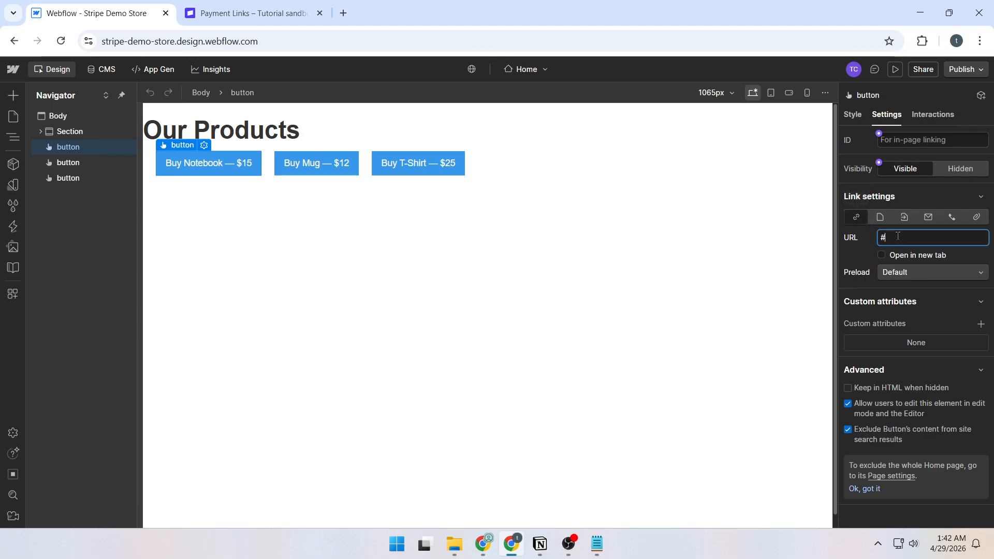
{"action": "key", "text": "ctrl+v"}
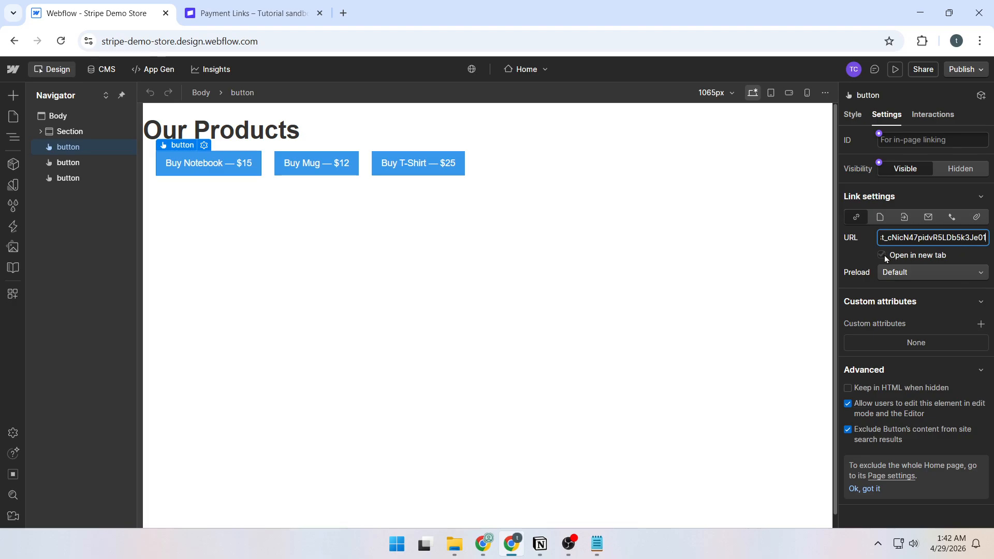
{"action": "left_click", "coordinate": [882, 256]}
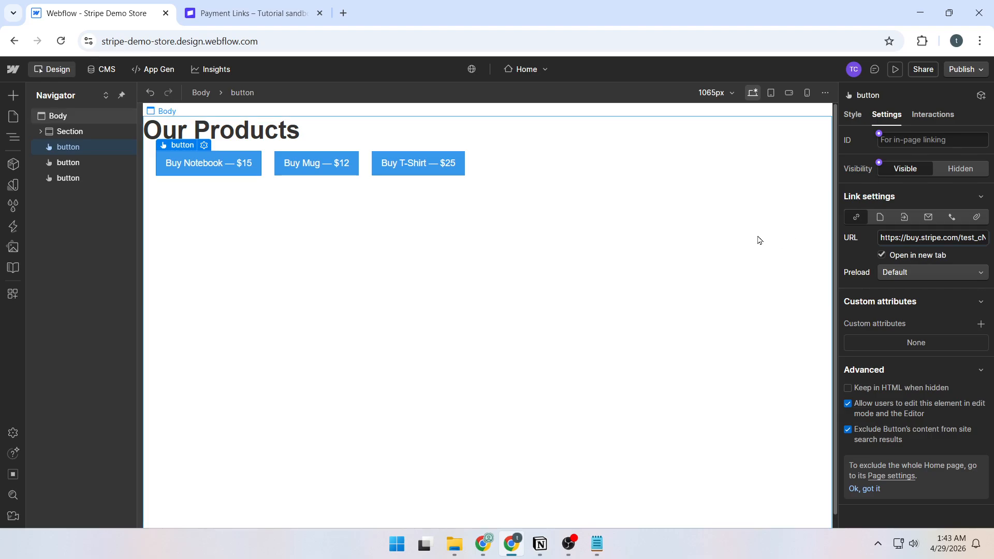
{"action": "left_click", "coordinate": [736, 238]}
- Start a new payment link and add a new product named Mug priced 12.00 USD
{"action": "left_click", "coordinate": [247, 13]}
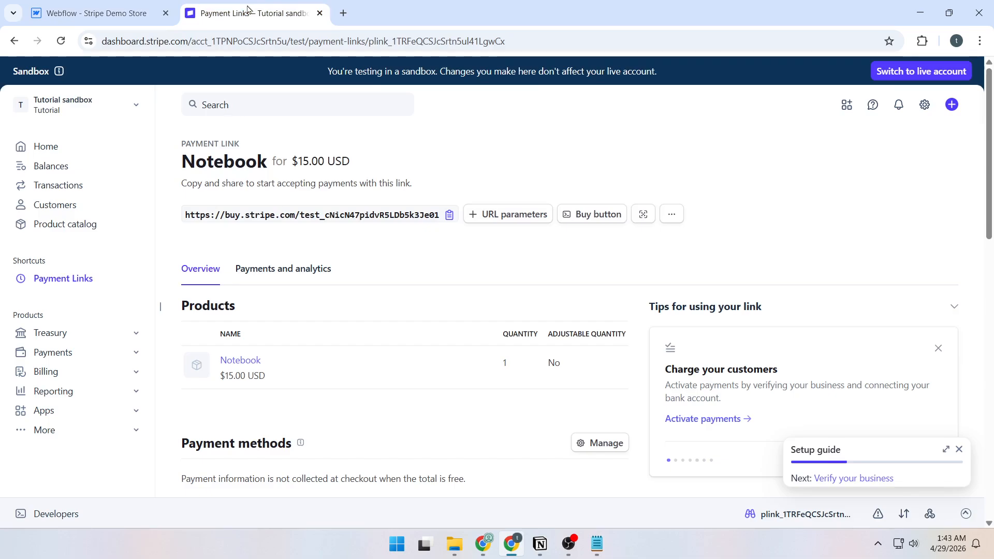
{"action": "left_click", "coordinate": [952, 105]}
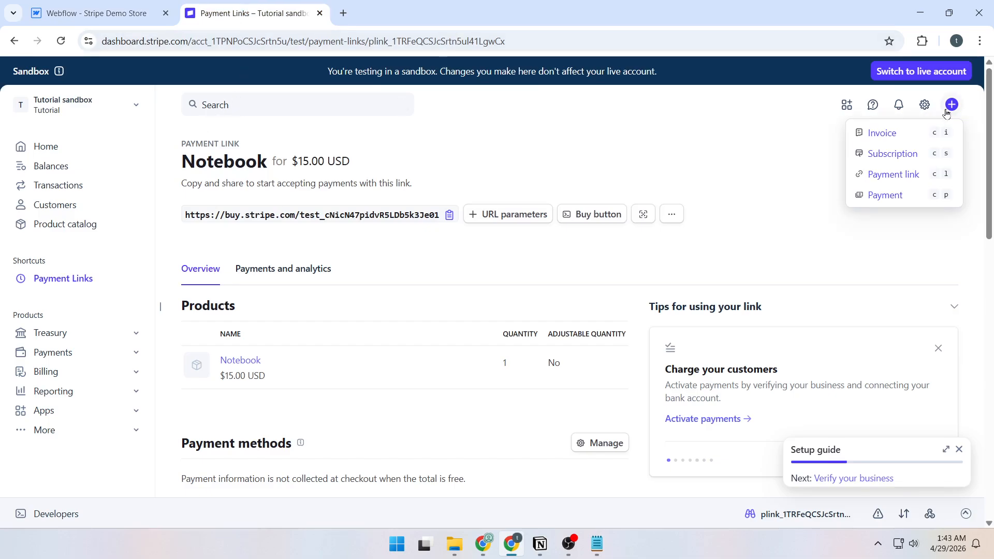
{"action": "left_click", "coordinate": [896, 179]}
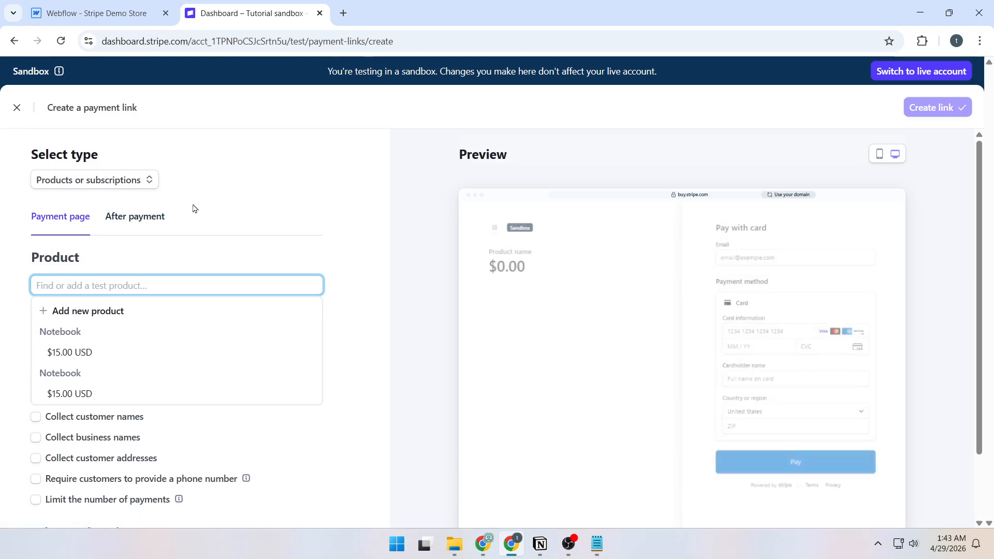
{"action": "left_click", "coordinate": [91, 311]}
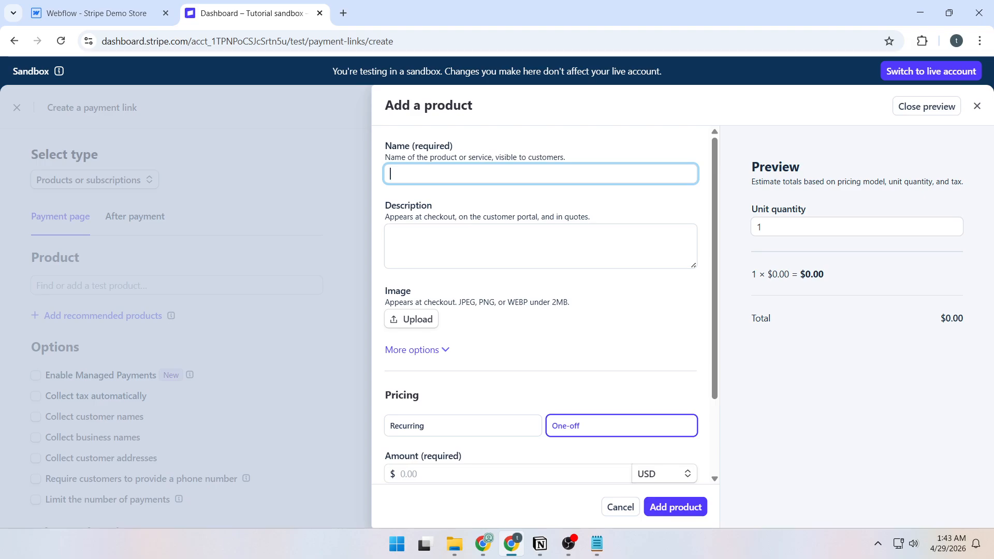
{"action": "left_click", "coordinate": [444, 191]}
{"action": "left_click", "coordinate": [451, 173]}
{"action": "type", "text": "Mug"}
{"action": "key", "text": "alt+Tab"}
{"action": "scroll", "coordinate": [496, 337], "scroll_direction": "down", "scroll_amount": 2}
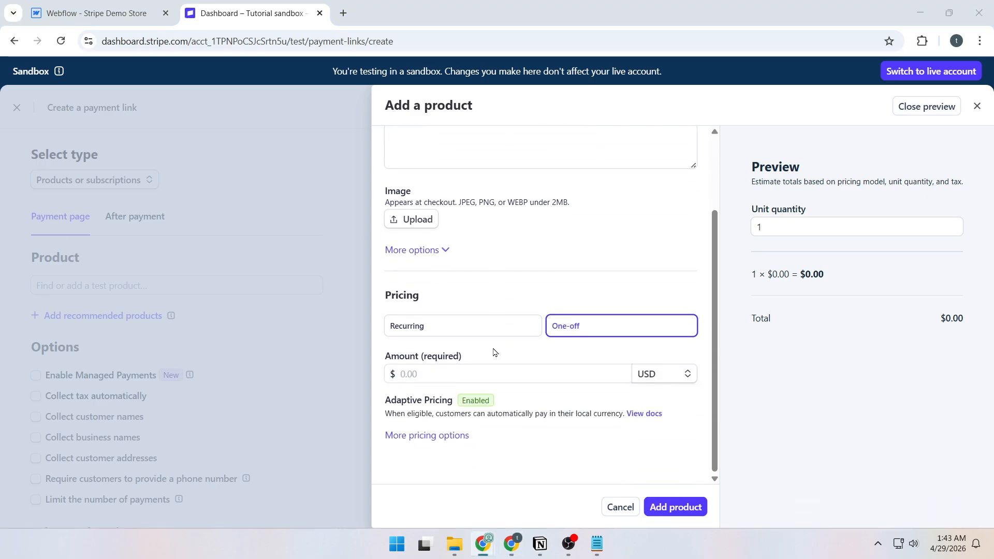
{"action": "left_click", "coordinate": [456, 371]}
{"action": "type", "text": "12.00"}
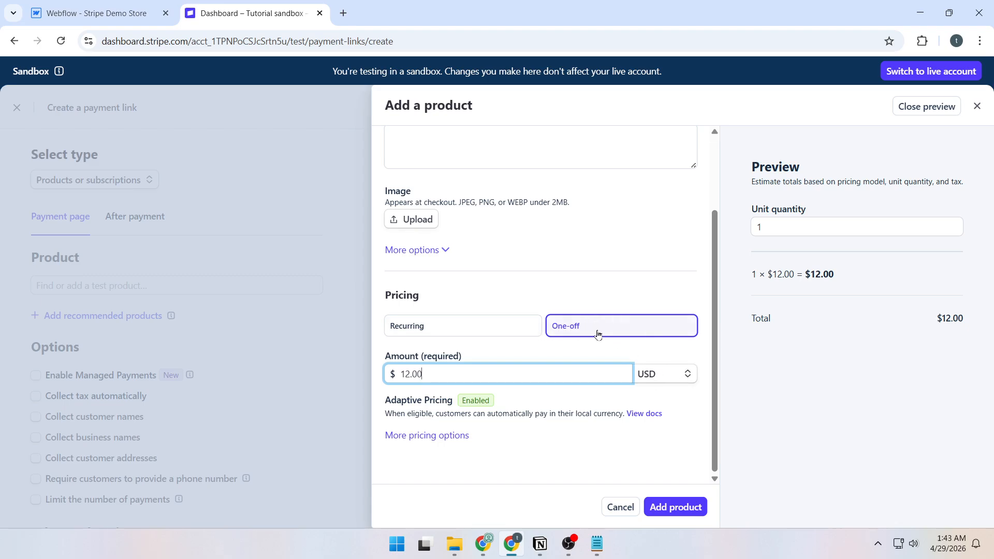
{"action": "left_click", "coordinate": [682, 506]}
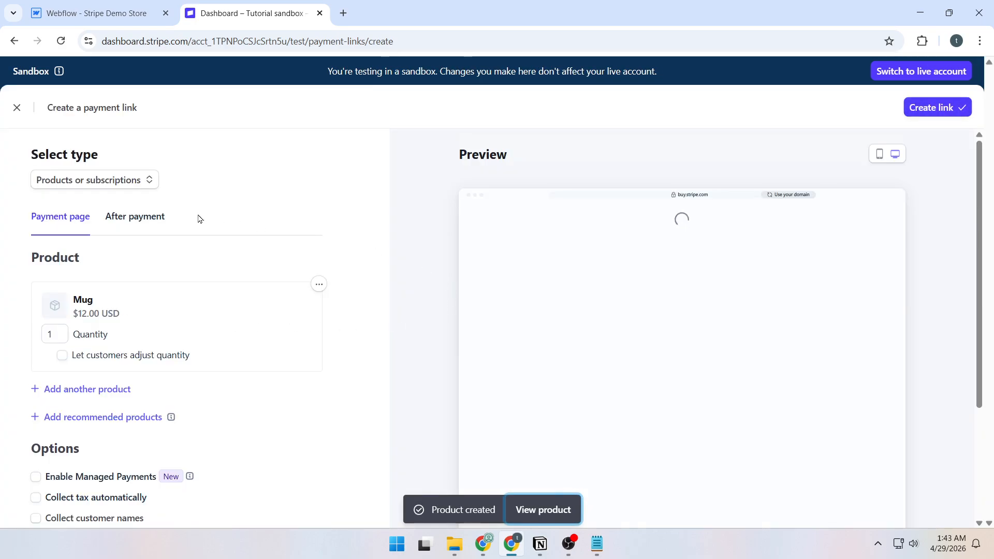
- Create the Mug payment link and copy its URL
{"action": "left_click", "coordinate": [135, 217]}
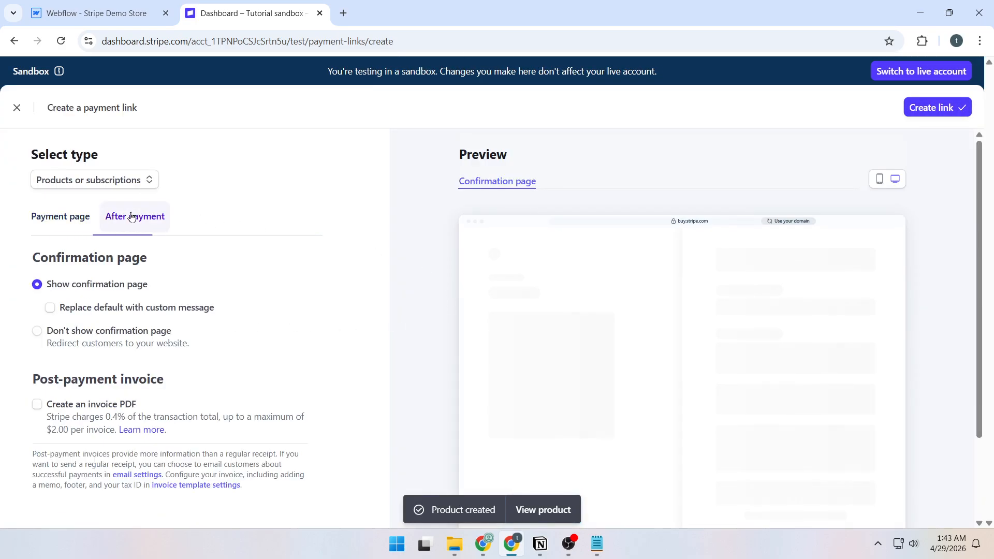
{"action": "left_click", "coordinate": [925, 111]}
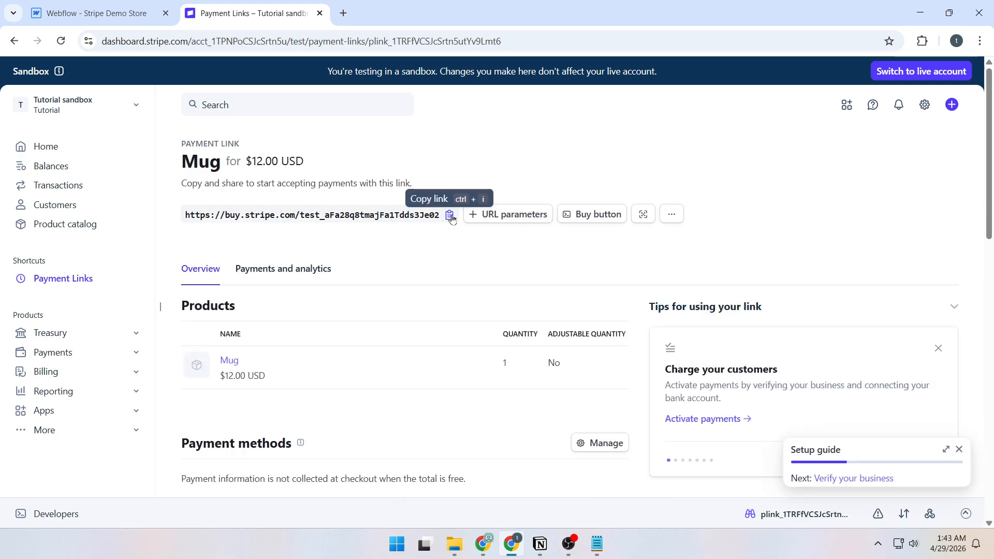
{"action": "left_click", "coordinate": [450, 214]}
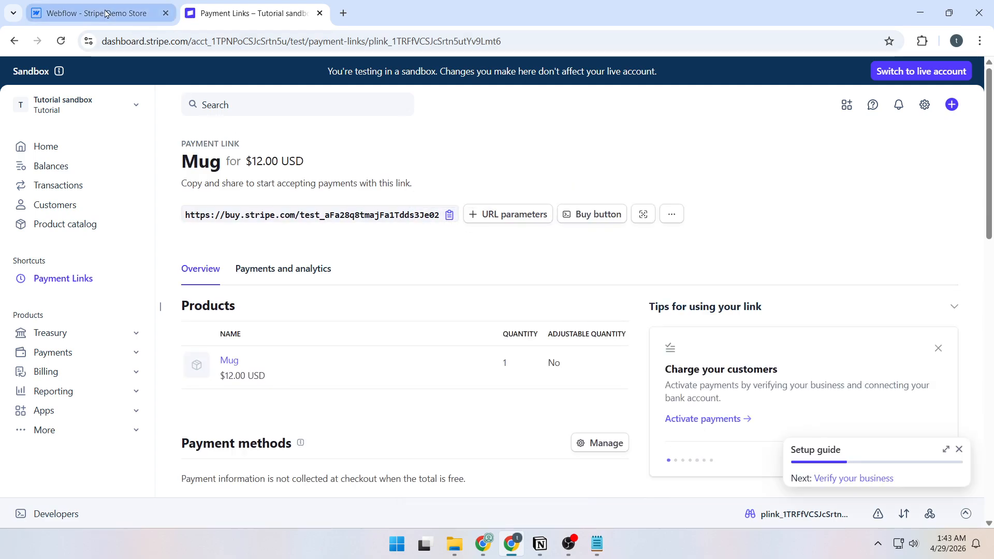
- Paste the Mug payment link as the Buy Mug — $12 button's URL, opening in a new tab
{"action": "left_click", "coordinate": [94, 20]}
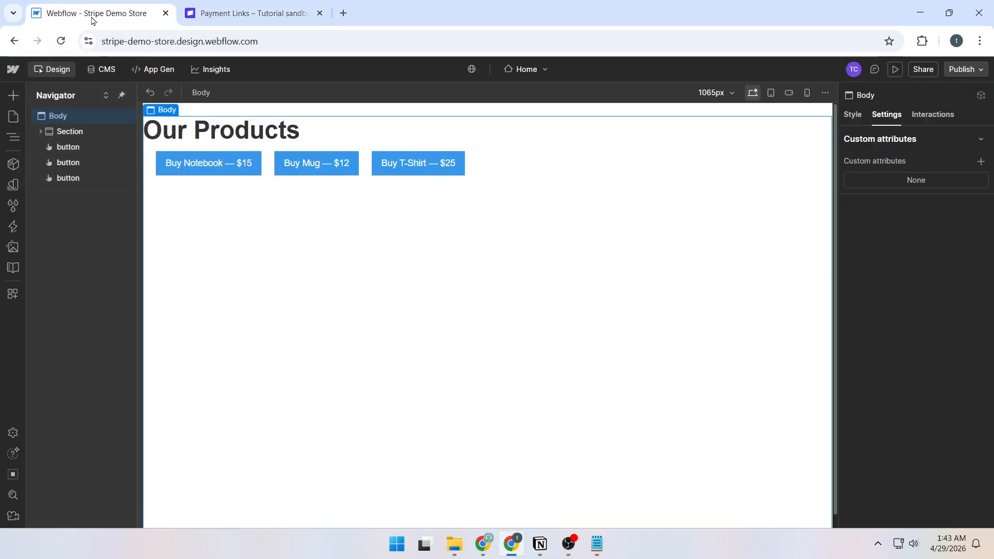
{"action": "left_click", "coordinate": [316, 174]}
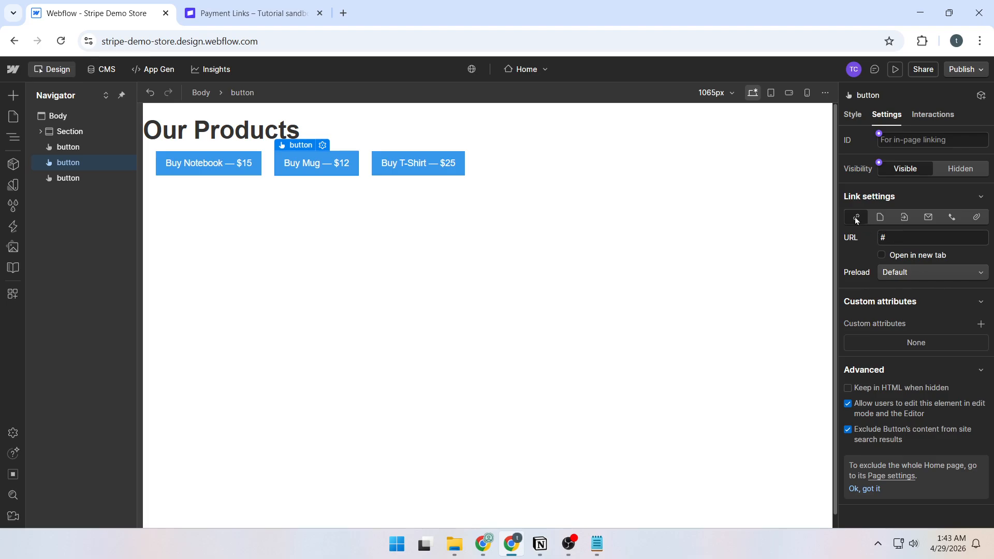
{"action": "left_click", "coordinate": [902, 235]}
{"action": "key", "text": "ctrl+v"}
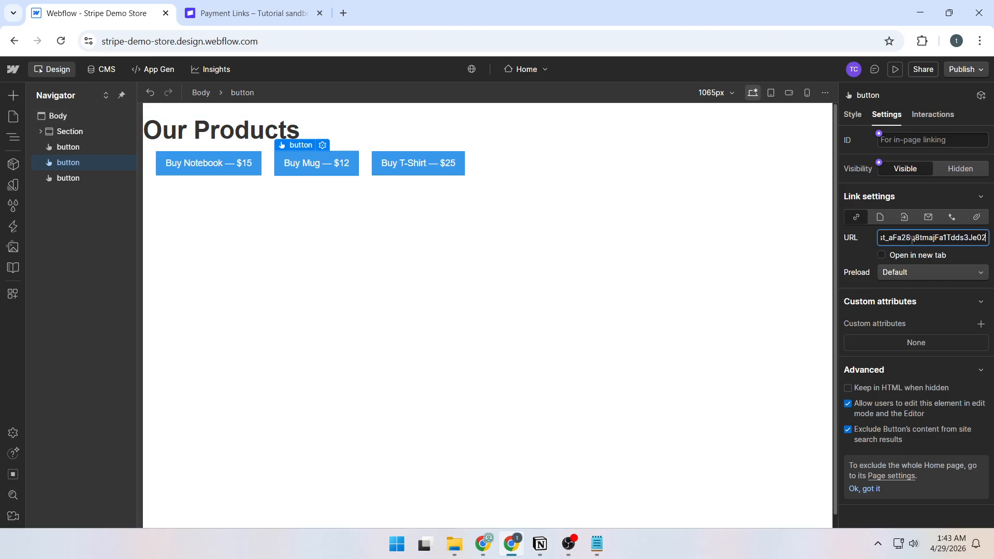
{"action": "left_click", "coordinate": [882, 256]}
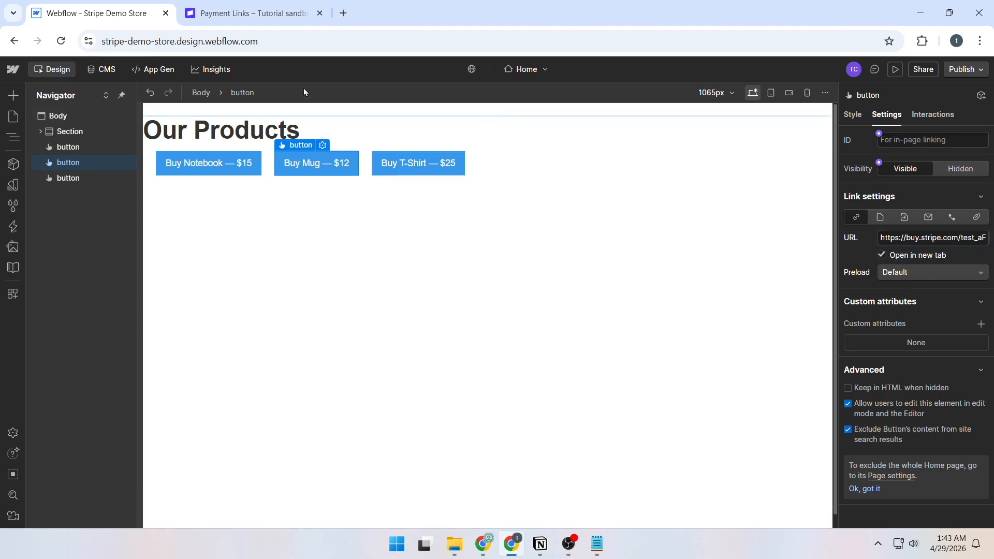
- Start another payment link and add a new product named T-Shirt priced 25.00 USD
{"action": "left_click", "coordinate": [233, 14]}
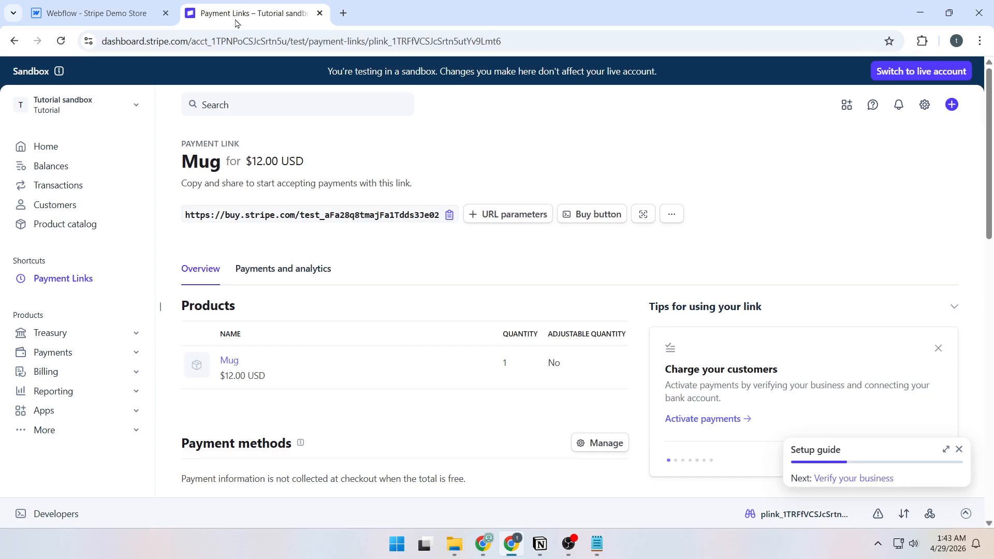
{"action": "left_click", "coordinate": [951, 106]}
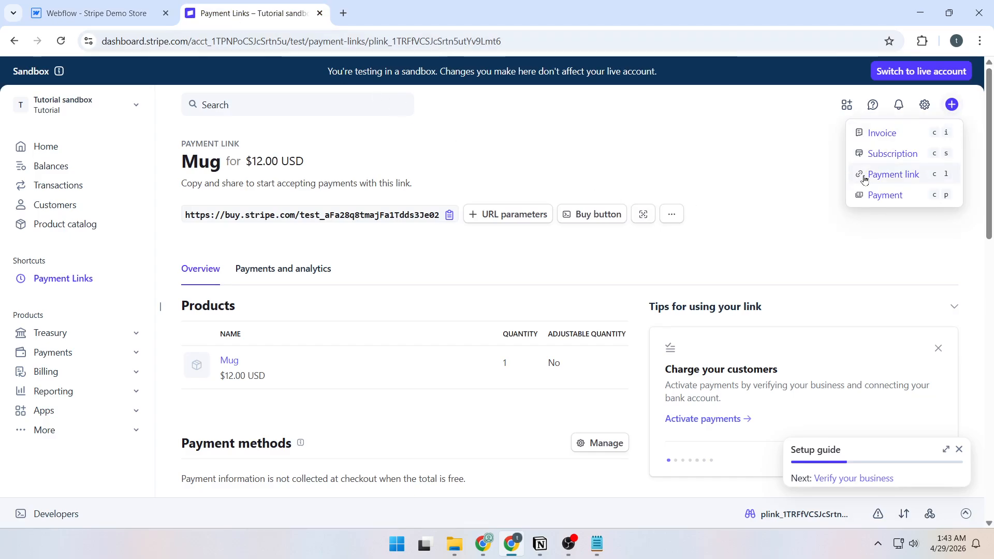
{"action": "left_click", "coordinate": [892, 176]}
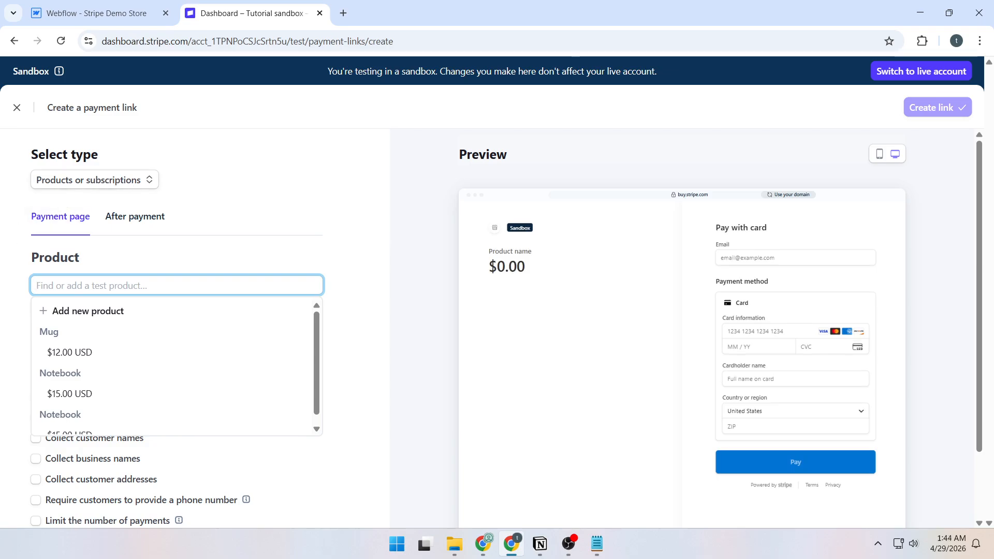
{"action": "left_click", "coordinate": [115, 286]}
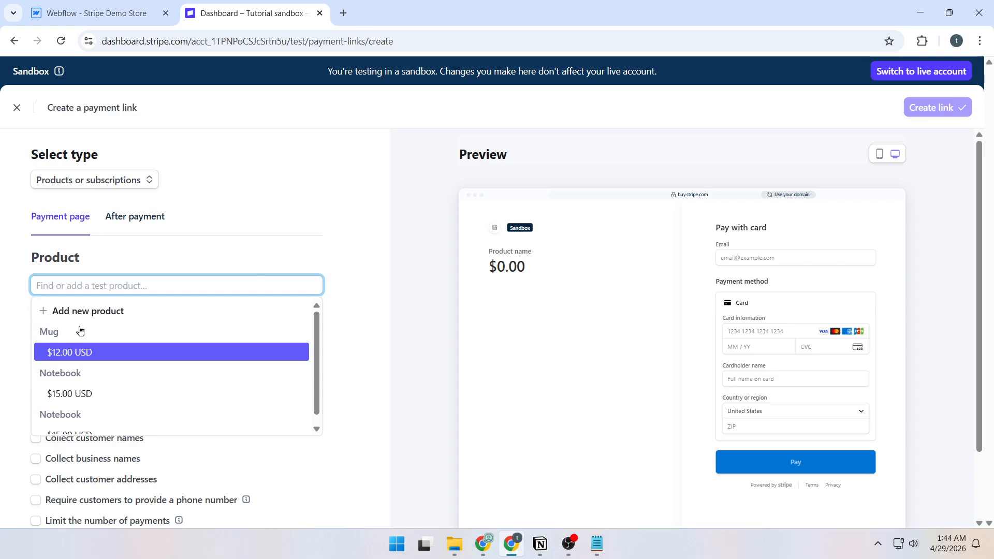
{"action": "left_click", "coordinate": [87, 311]}
{"action": "type", "text": "T-Shirt"}
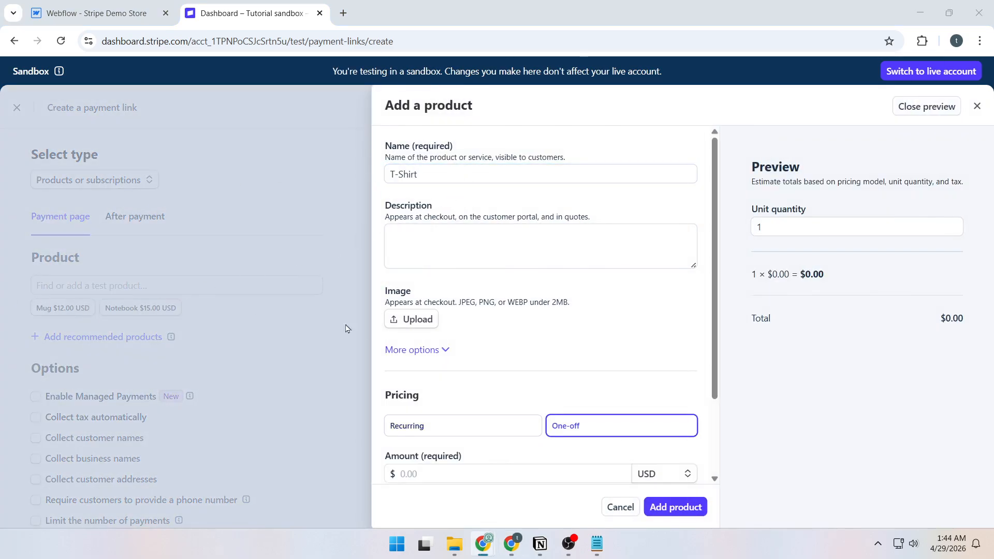
{"action": "left_click", "coordinate": [430, 470]}
{"action": "scroll", "coordinate": [475, 388], "scroll_direction": "down", "scroll_amount": 1}
{"action": "type", "text": "25.00"}
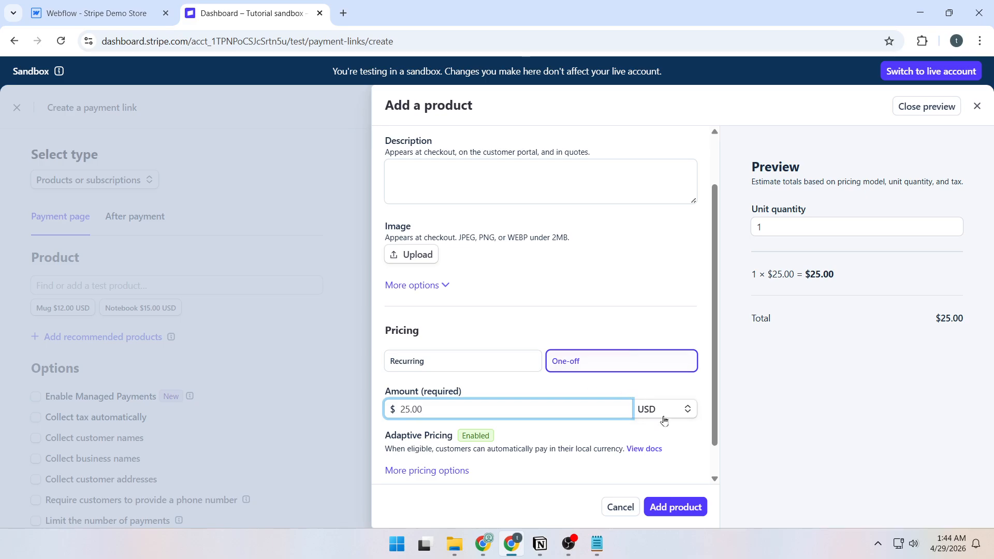
{"action": "left_click", "coordinate": [663, 505]}
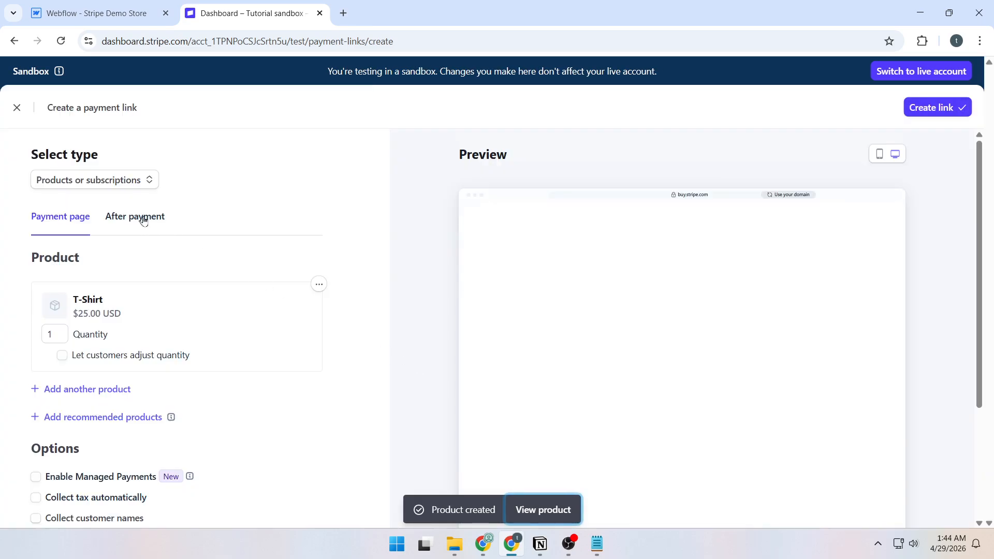
- Create the T-Shirt payment link and copy its URL
{"action": "left_click", "coordinate": [143, 218]}
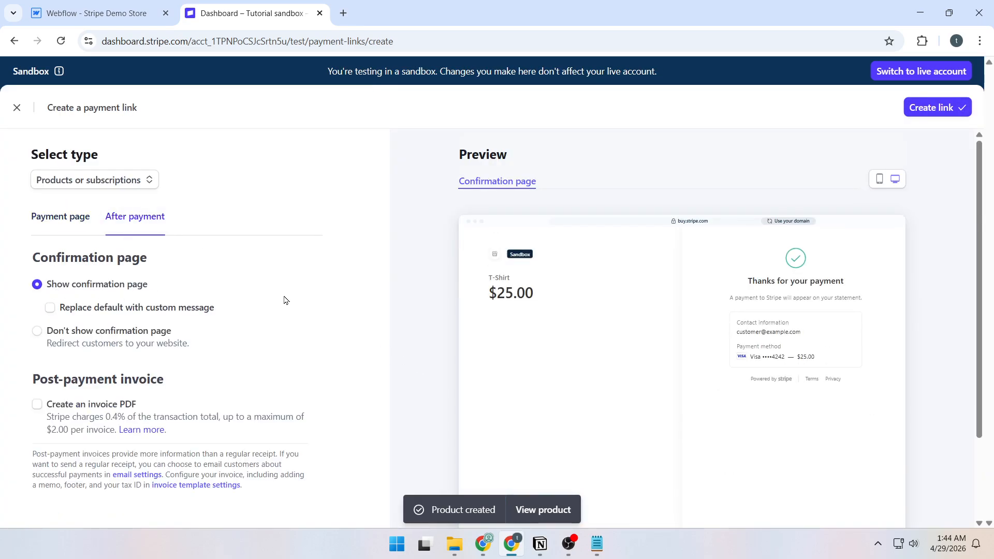
{"action": "left_click", "coordinate": [917, 110]}
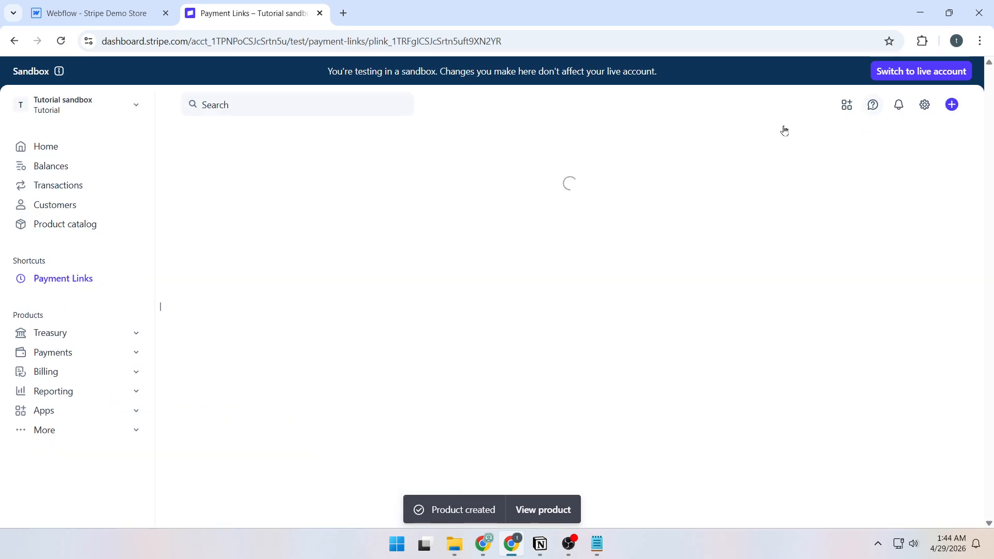
{"action": "left_click", "coordinate": [450, 216]}
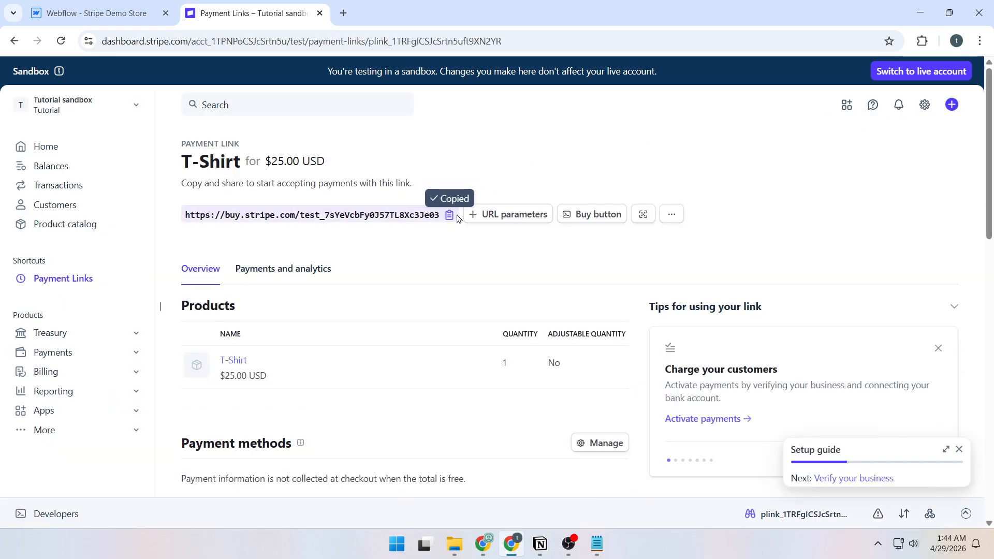
- Link the Buy T-Shirt — $25 button to the T-Shirt payment URL, opening in a new tab
{"action": "left_click", "coordinate": [115, 22]}
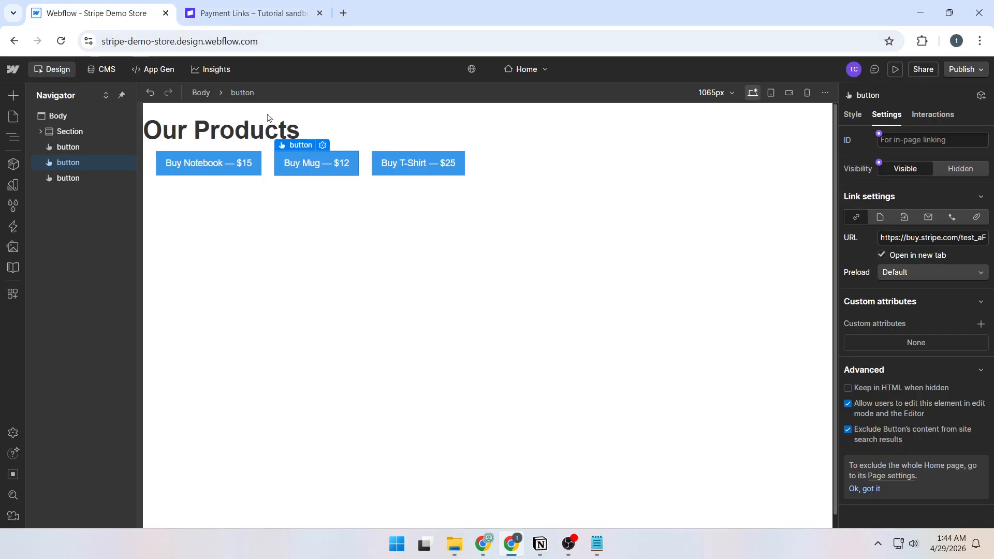
{"action": "left_click", "coordinate": [425, 171]}
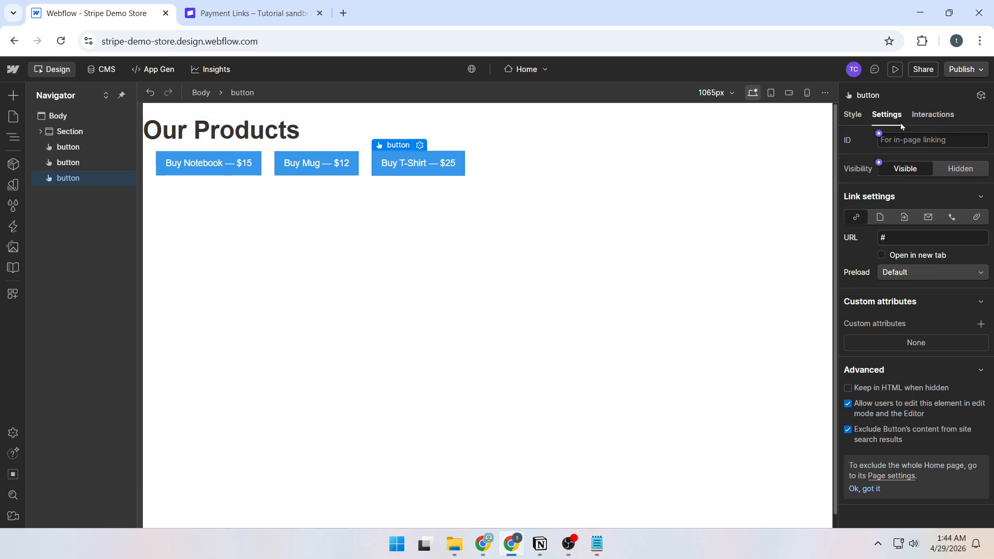
{"action": "left_click", "coordinate": [857, 217]}
{"action": "key", "text": "ctrl+v"}
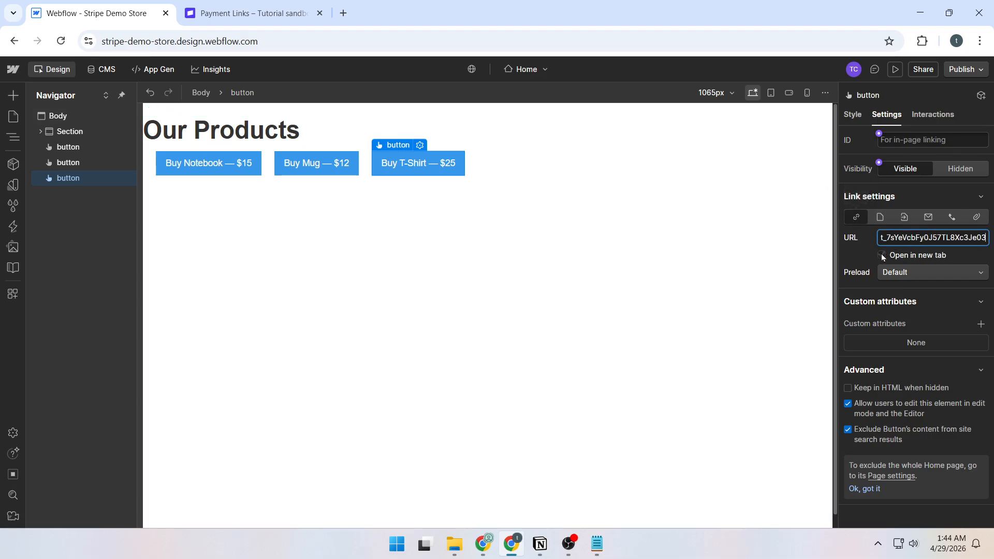
{"action": "left_click", "coordinate": [882, 256]}
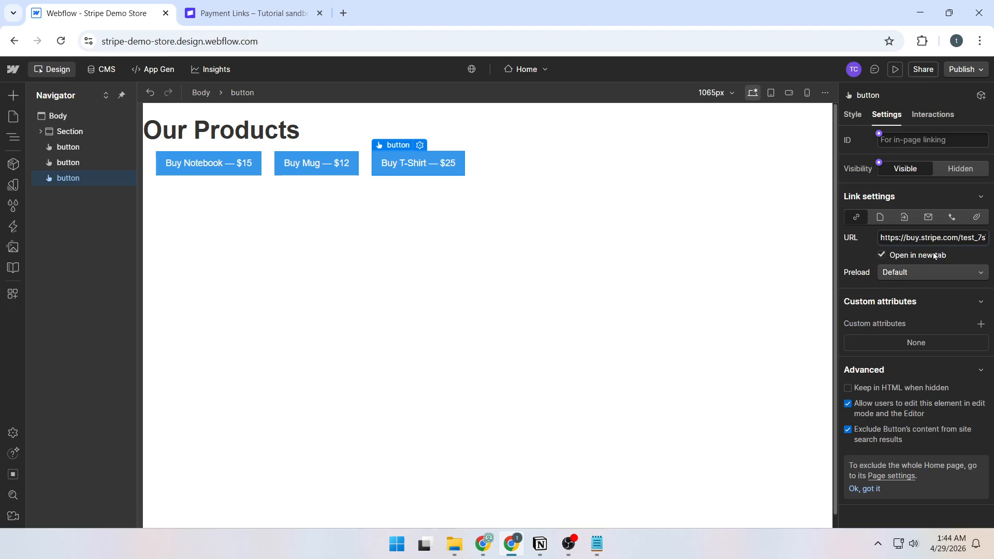
- Check the Notebook, Mug and T-Shirt buttons' payment links
{"action": "left_click", "coordinate": [742, 270]}
{"action": "left_click", "coordinate": [192, 160]}
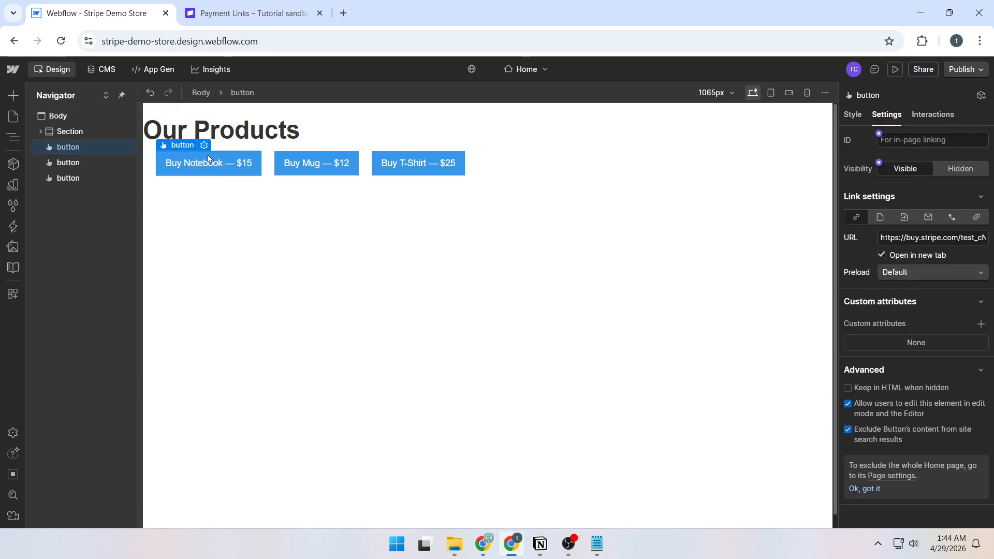
{"action": "left_click", "coordinate": [321, 160]}
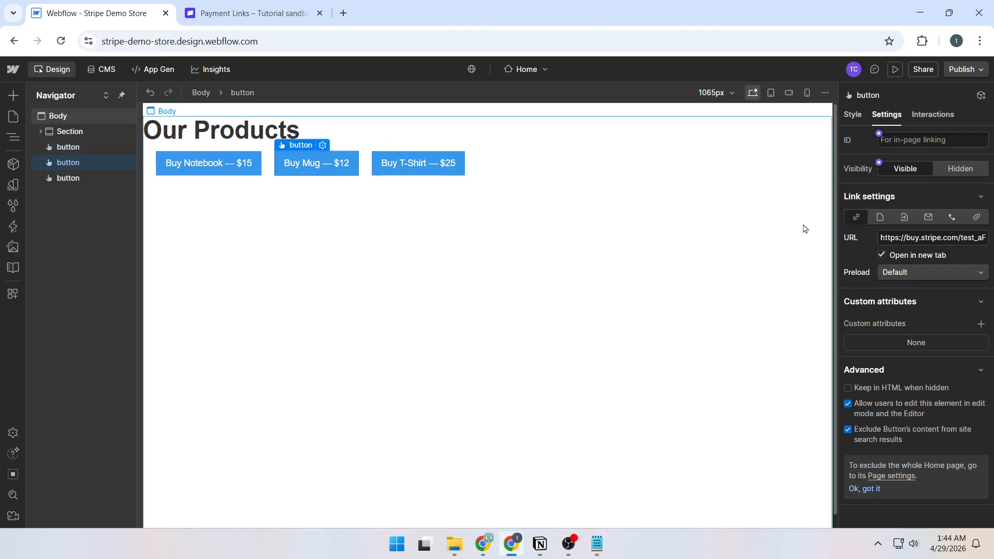
{"action": "left_click", "coordinate": [389, 171]}
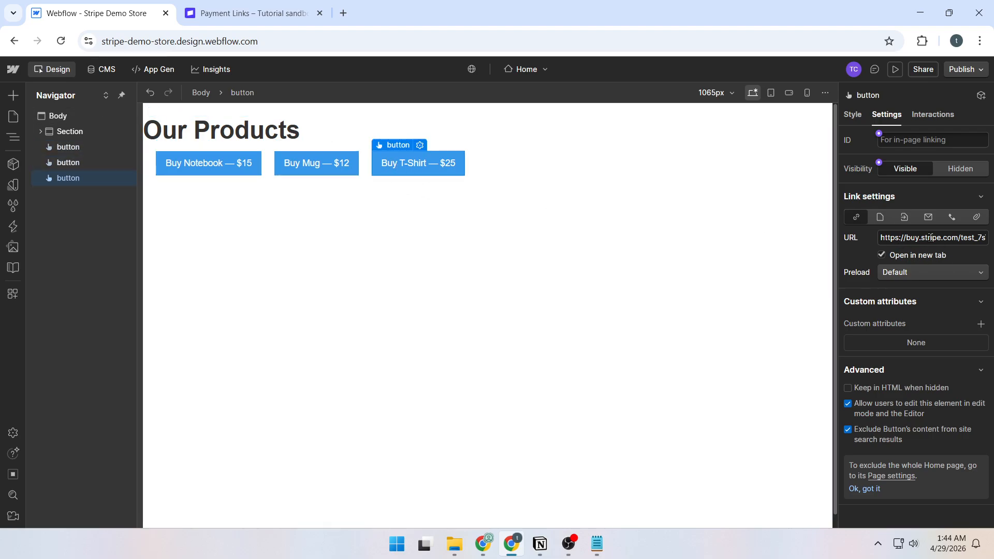
- Publish the site to the webflow.io staging domain and open the live site
{"action": "left_click", "coordinate": [958, 71]}
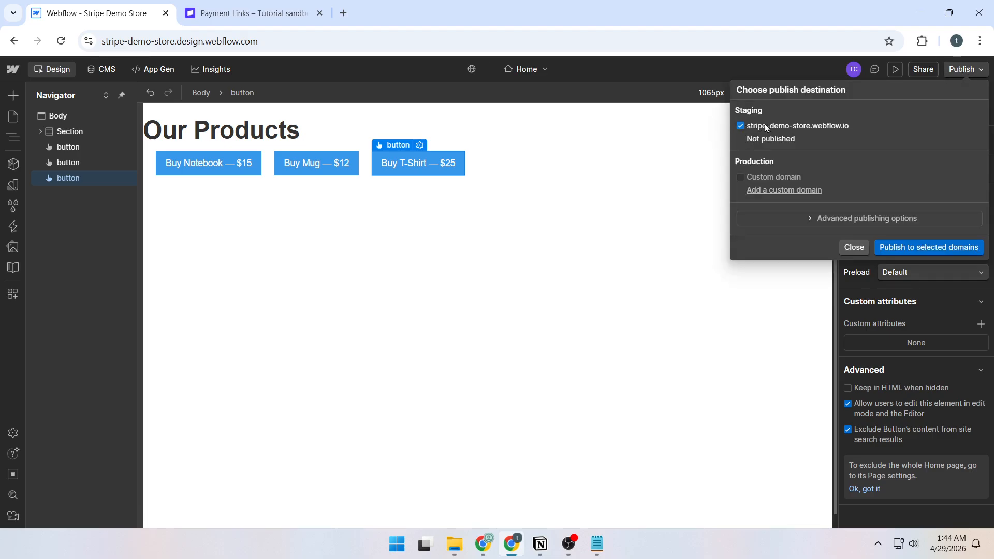
{"action": "left_click", "coordinate": [956, 248]}
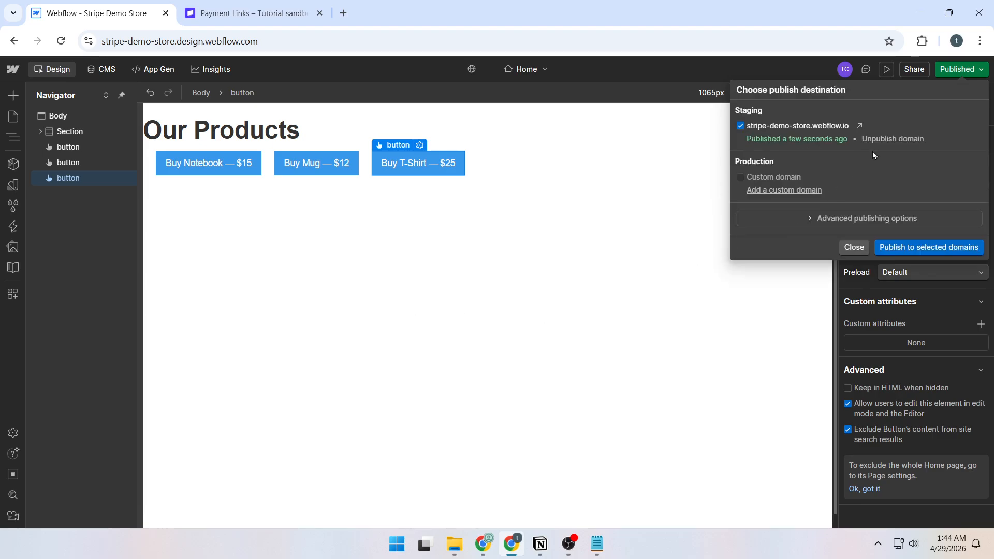
{"action": "left_click", "coordinate": [859, 127]}
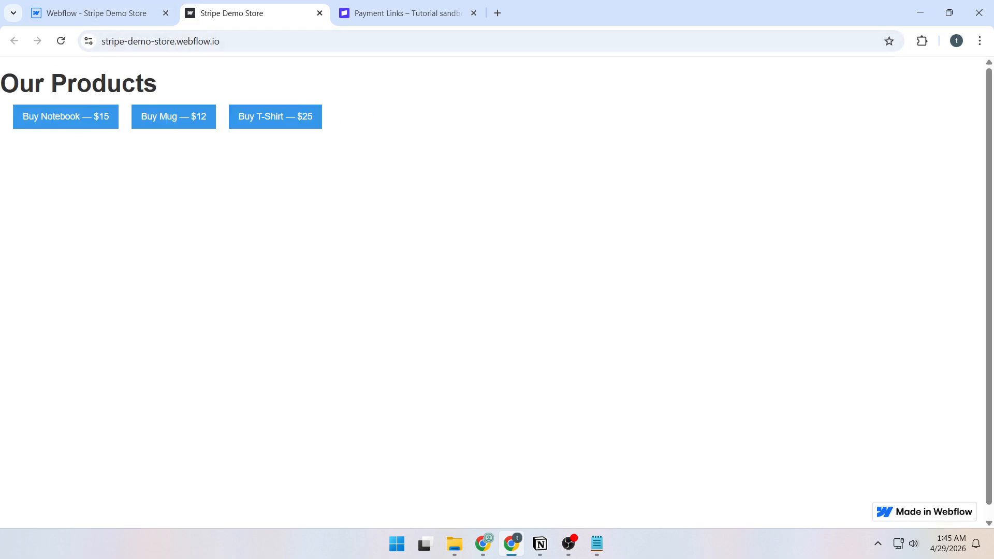
- Open the Notebook checkout page and show the price in US dollars
{"action": "key", "text": "alt+Tab"}
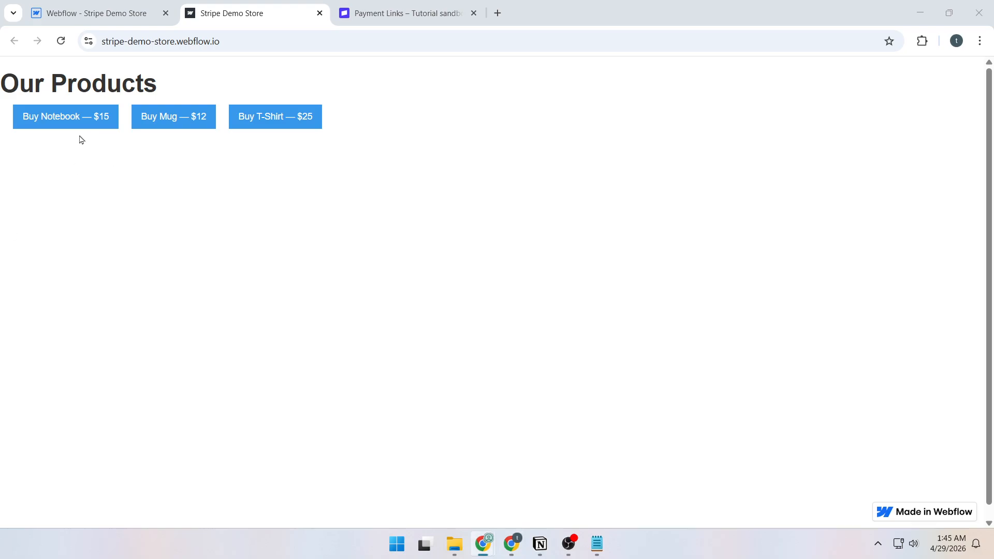
{"action": "left_click", "coordinate": [65, 125]}
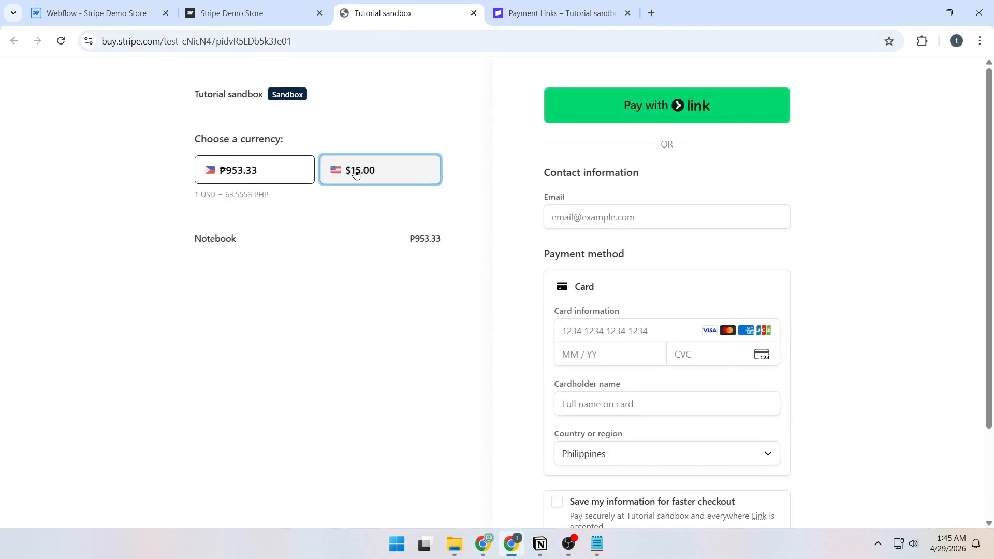
{"action": "left_click", "coordinate": [356, 174]}
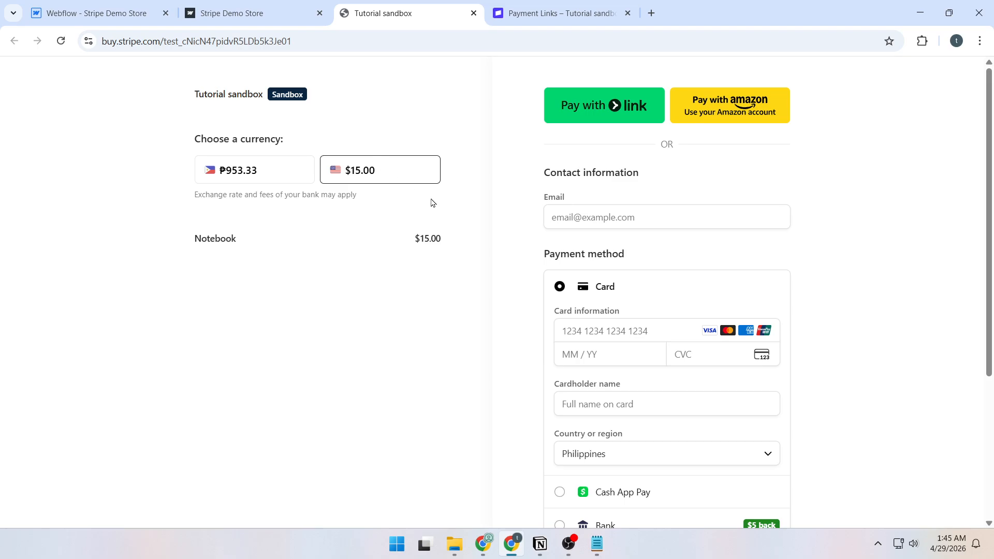
- Enter the Stripe test card number, expiry 12/34, security code and cardholder name
{"action": "left_click", "coordinate": [601, 324]}
{"action": "key", "text": "ctrl+v"}
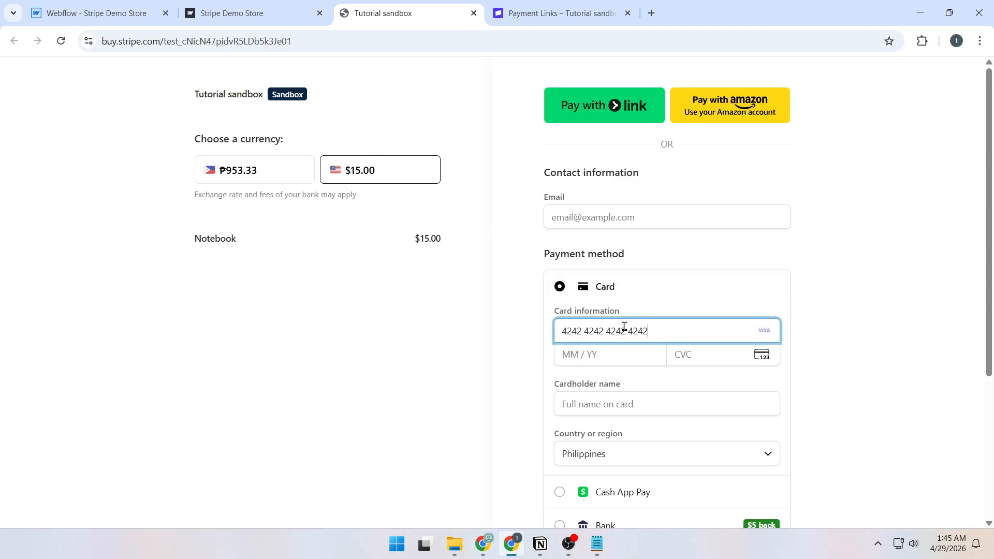
{"action": "key", "text": "alt+Tab"}
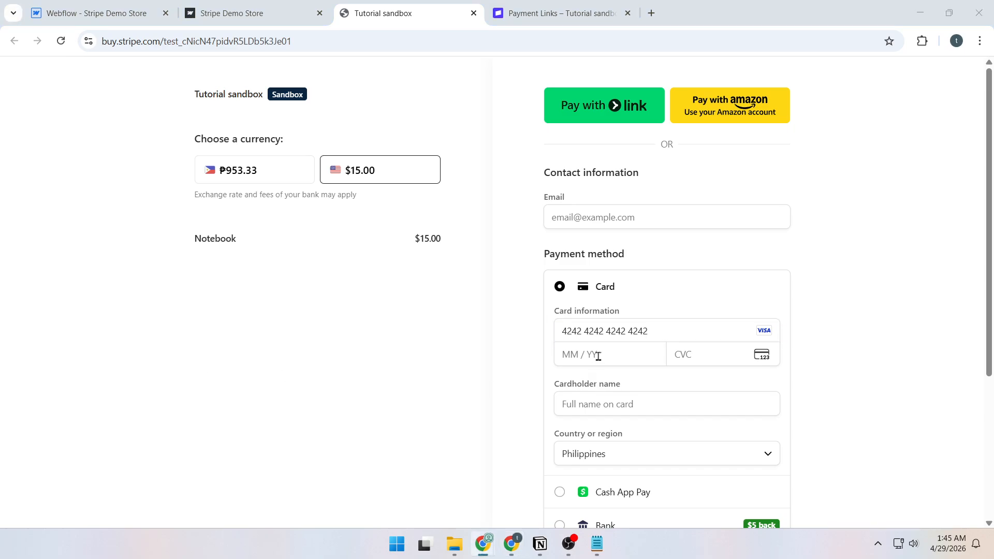
{"action": "left_click", "coordinate": [577, 359]}
{"action": "type", "text": "1234"}
{"action": "key", "text": "alt+Tab"}
{"action": "left_click", "coordinate": [683, 358]}
{"action": "type", "text": "123"}
{"action": "left_click", "coordinate": [629, 405]}
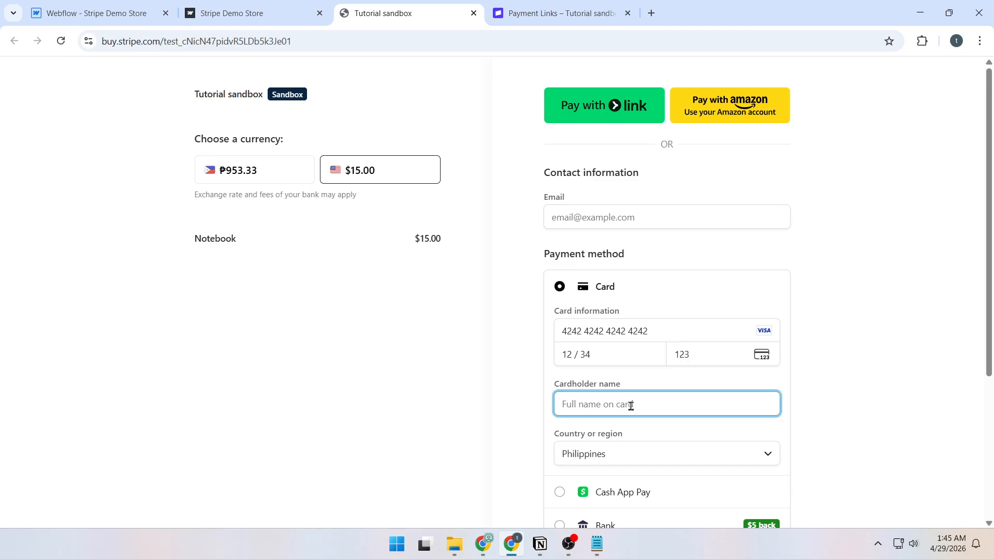
{"action": "type", "text": "Hello"}
- Fill in the contact e-mail, pay $15.00, and dismiss the save-card prompt
{"action": "scroll", "coordinate": [630, 399], "scroll_direction": "down", "scroll_amount": 5}
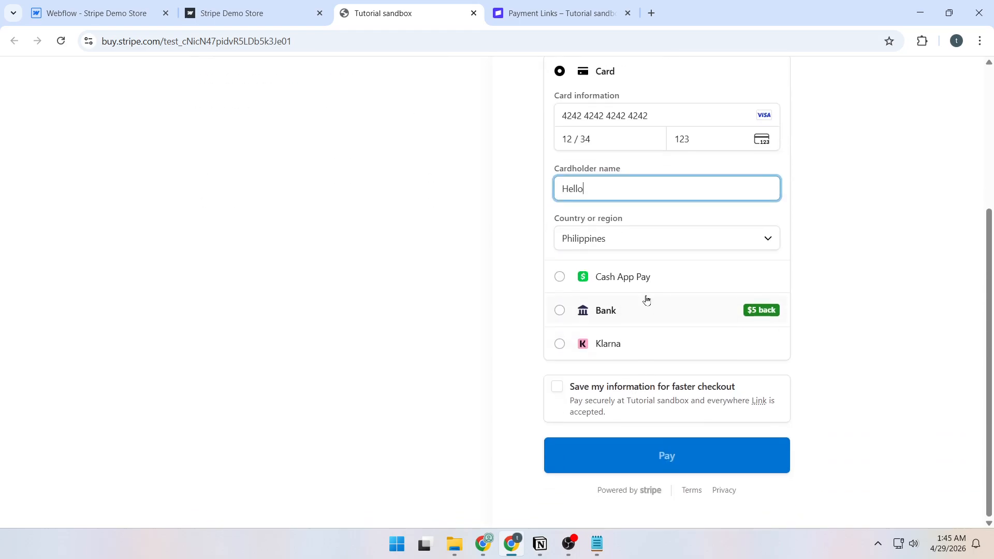
{"action": "scroll", "coordinate": [642, 414], "scroll_direction": "up", "scroll_amount": 3}
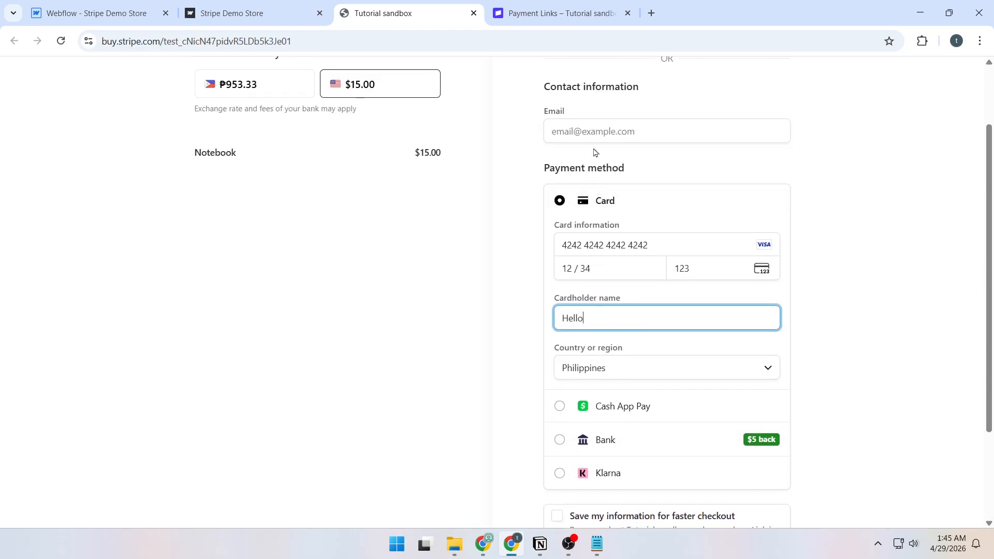
{"action": "left_click", "coordinate": [621, 131]}
{"action": "scroll", "coordinate": [649, 174], "scroll_direction": "down", "scroll_amount": 3}
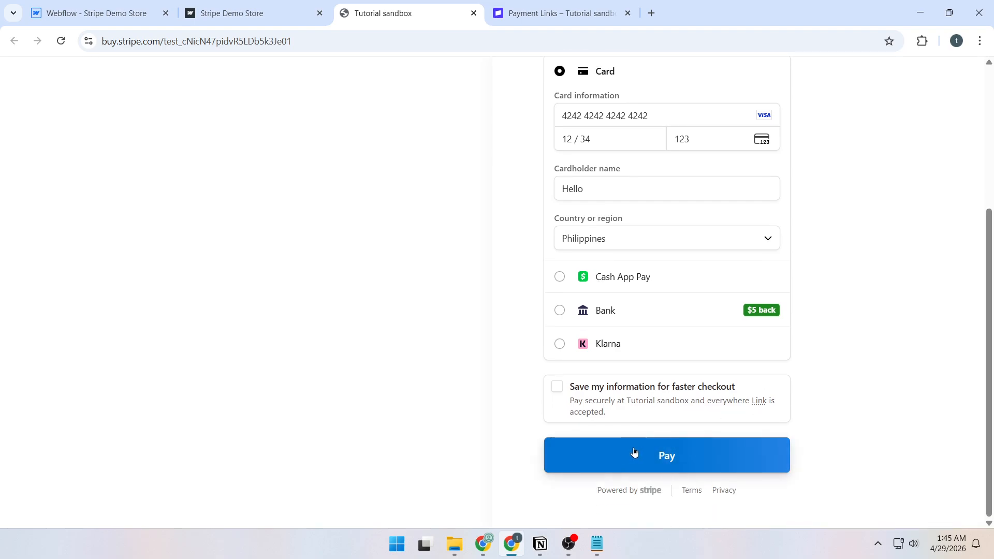
{"action": "left_click", "coordinate": [751, 454]}
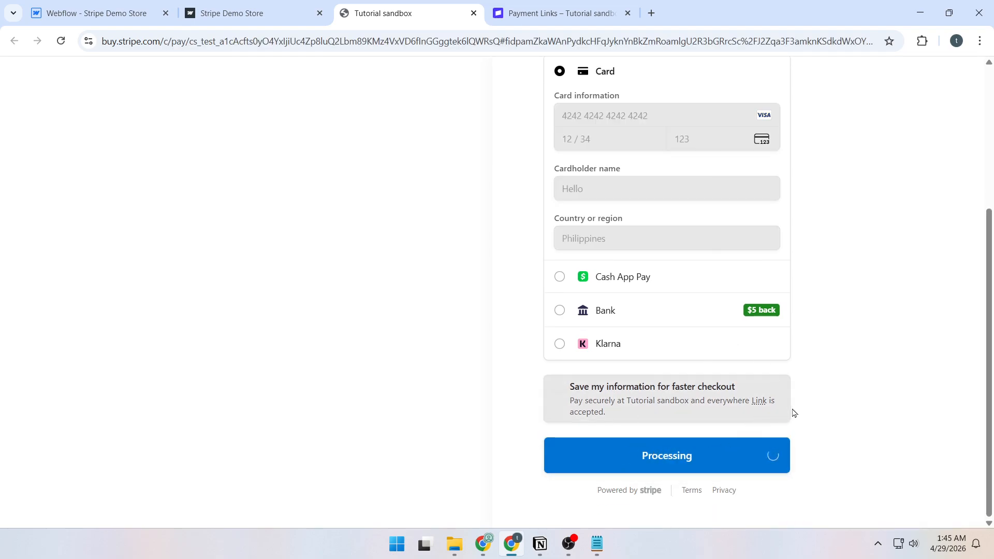
{"action": "left_click", "coordinate": [884, 71]}
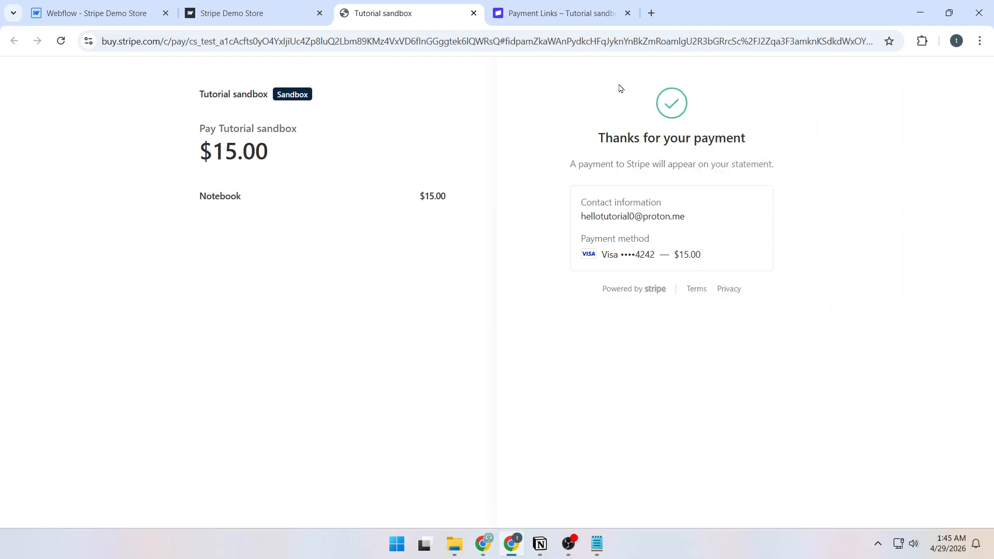
{"action": "left_click_drag", "start_coordinate": [588, 125], "coordinate": [779, 153]}
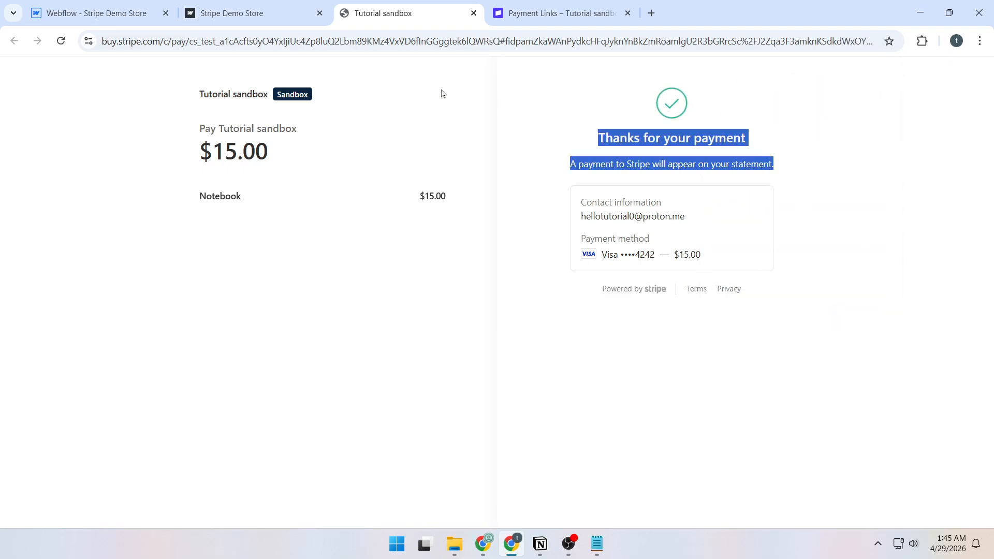
- Back in Stripe, go to Payments > Analytics to review recorded payments
{"action": "left_click", "coordinate": [522, 11]}
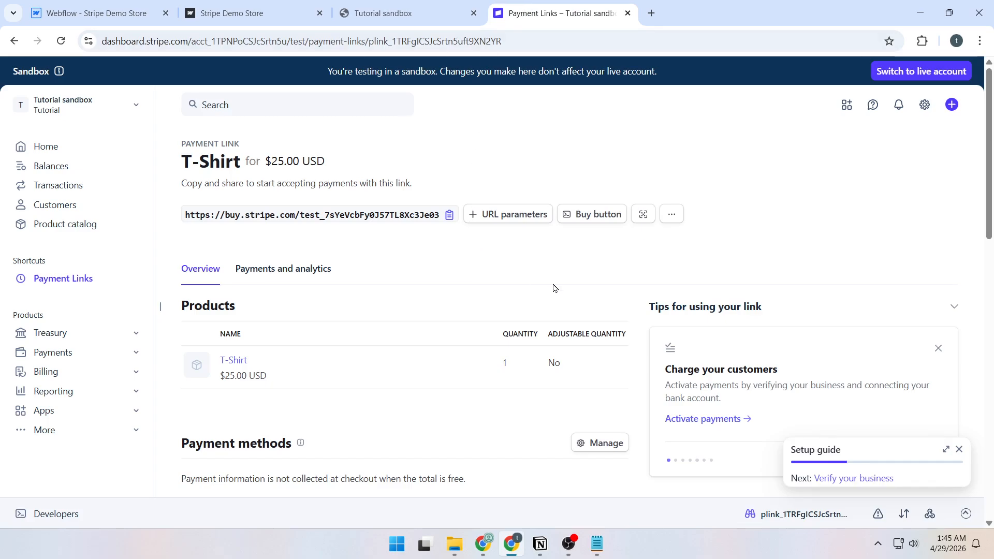
{"action": "left_click", "coordinate": [60, 352]}
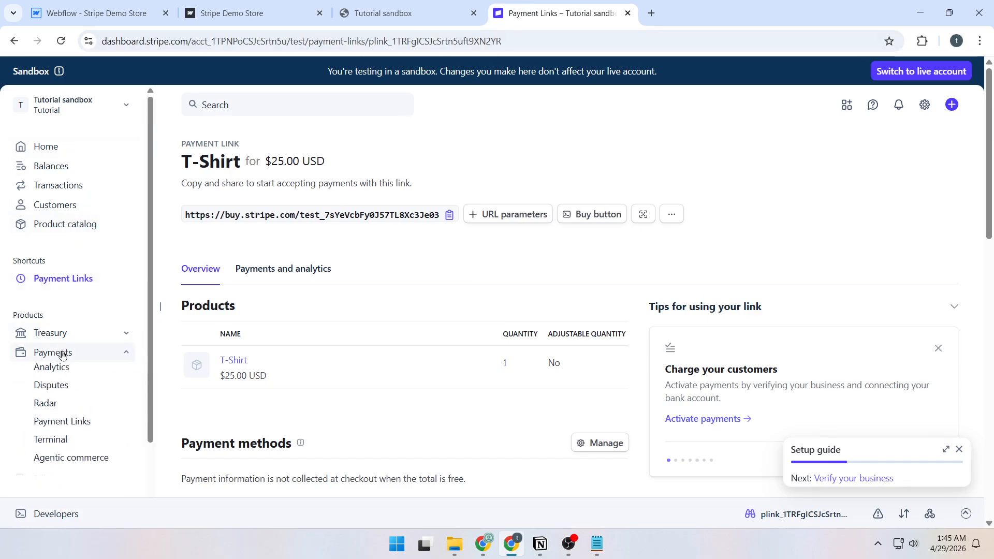
{"action": "scroll", "coordinate": [61, 369], "scroll_direction": "down", "scroll_amount": 2}
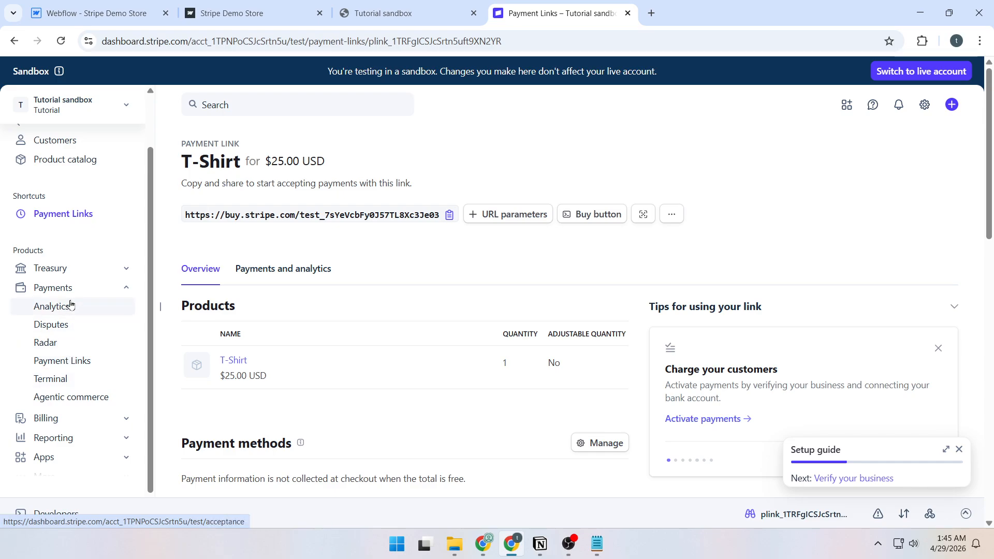
{"action": "left_click", "coordinate": [73, 310]}
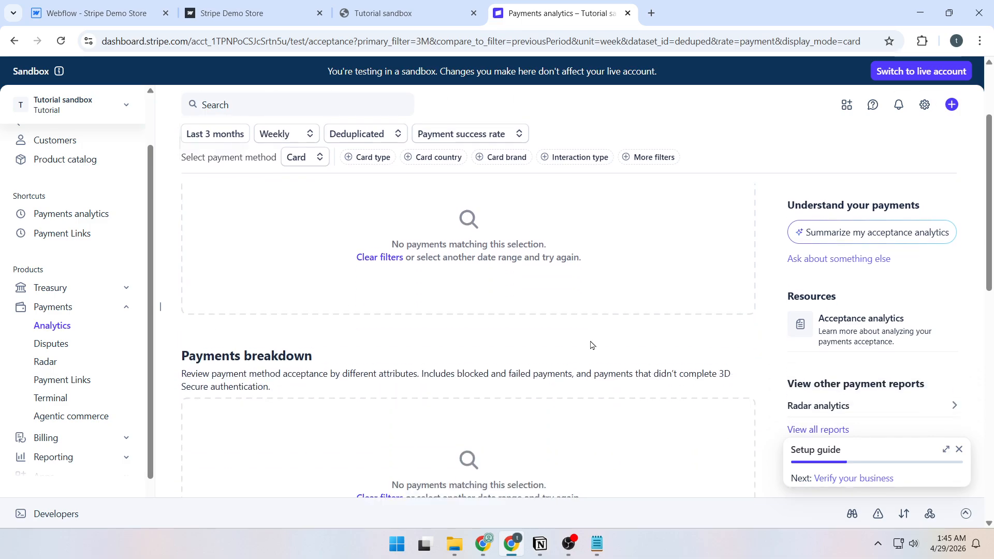
{"action": "scroll", "coordinate": [56, 153], "scroll_direction": "up", "scroll_amount": 2}
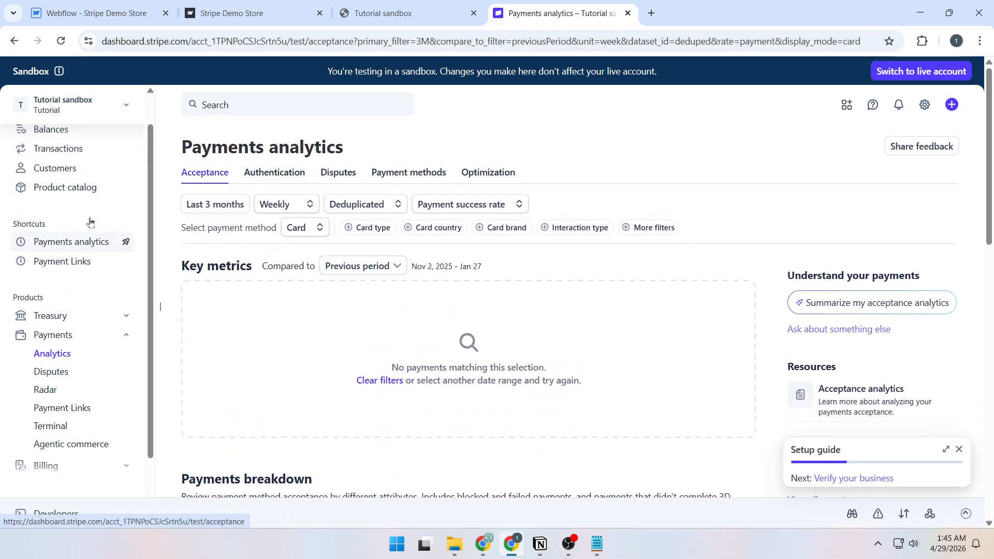